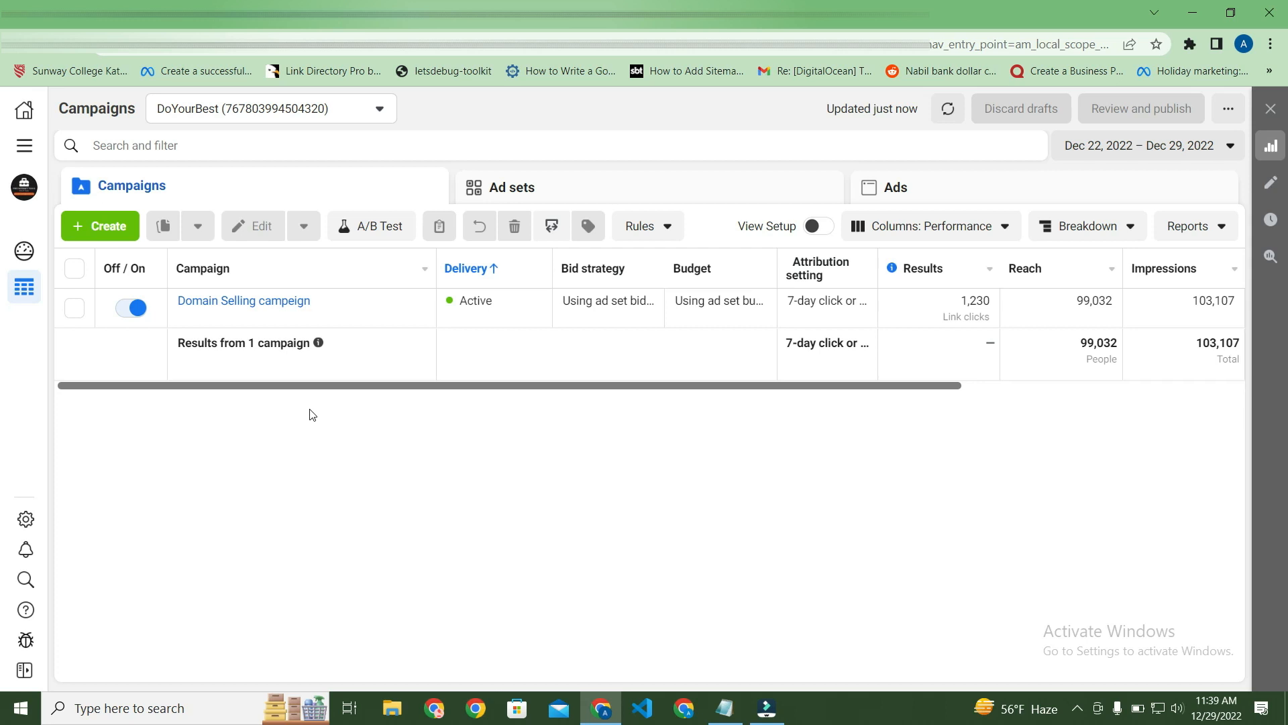
Turn off the Domain Selling campeign campaign, deselect it, and bring its cost, amount spent and end date columns into view.
{"action": "left_click", "coordinate": [137, 307]}
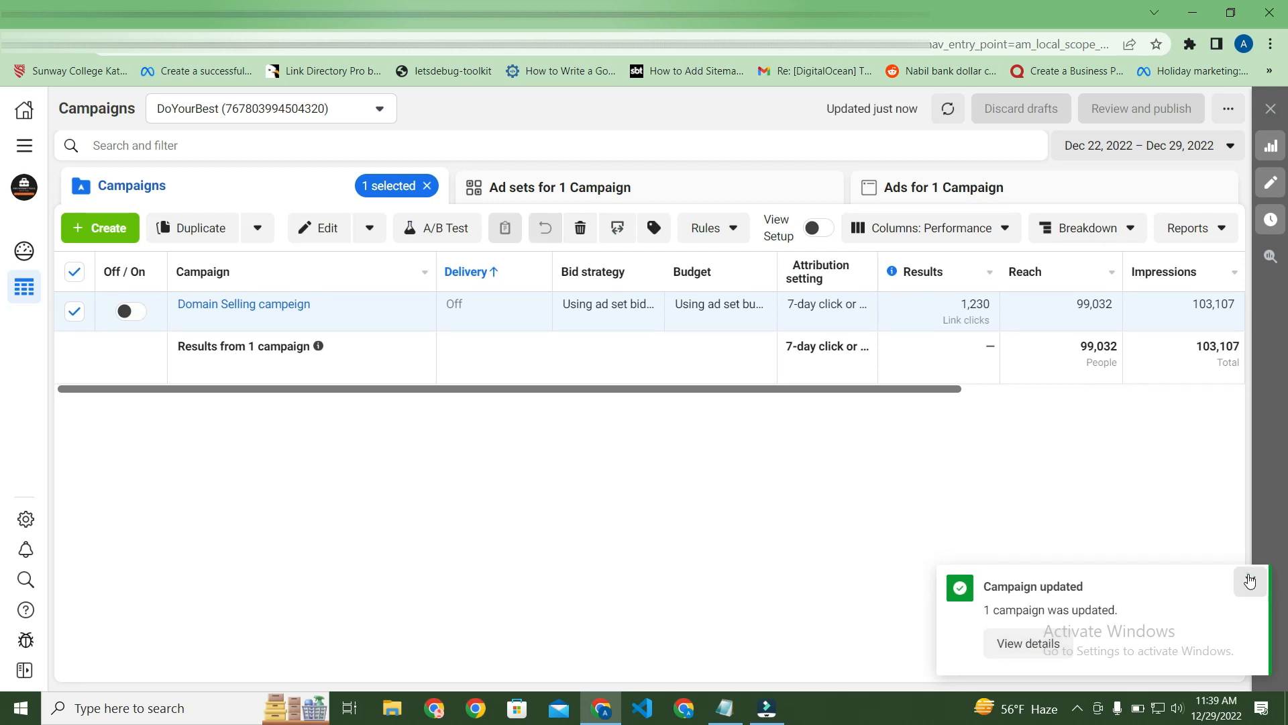
{"action": "left_click", "coordinate": [1250, 583]}
{"action": "left_click_drag", "start_coordinate": [926, 391], "coordinate": [1192, 390]}
{"action": "left_click", "coordinate": [427, 187]}
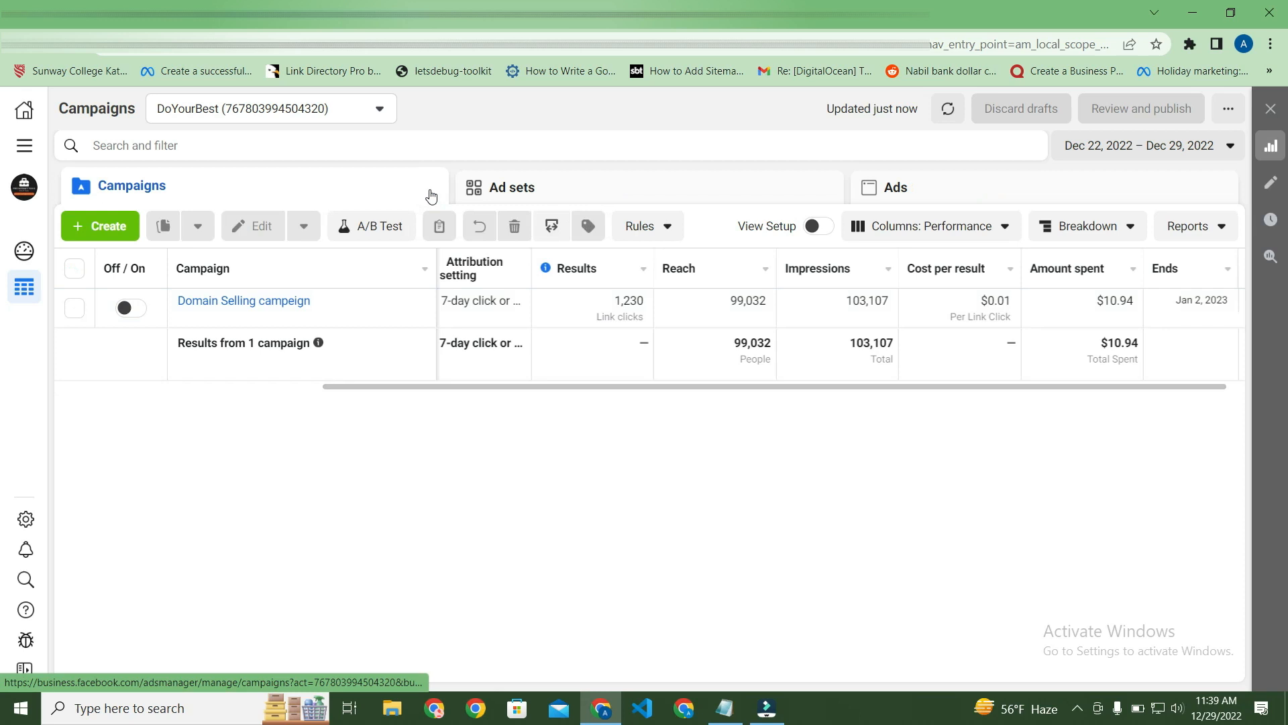
Export the campaigns table data for Dec 22 – Dec 29, 2022 as an .xls file.
{"action": "left_click", "coordinate": [1215, 226]}
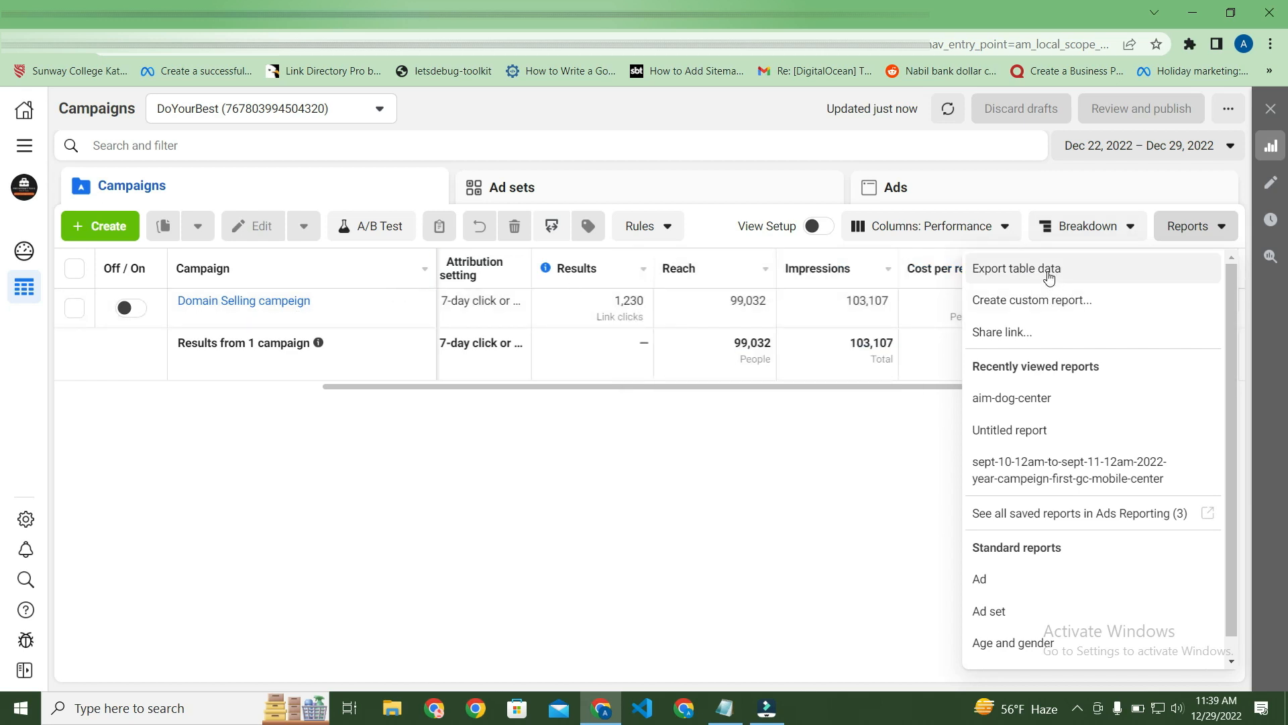
{"action": "left_click", "coordinate": [1012, 271]}
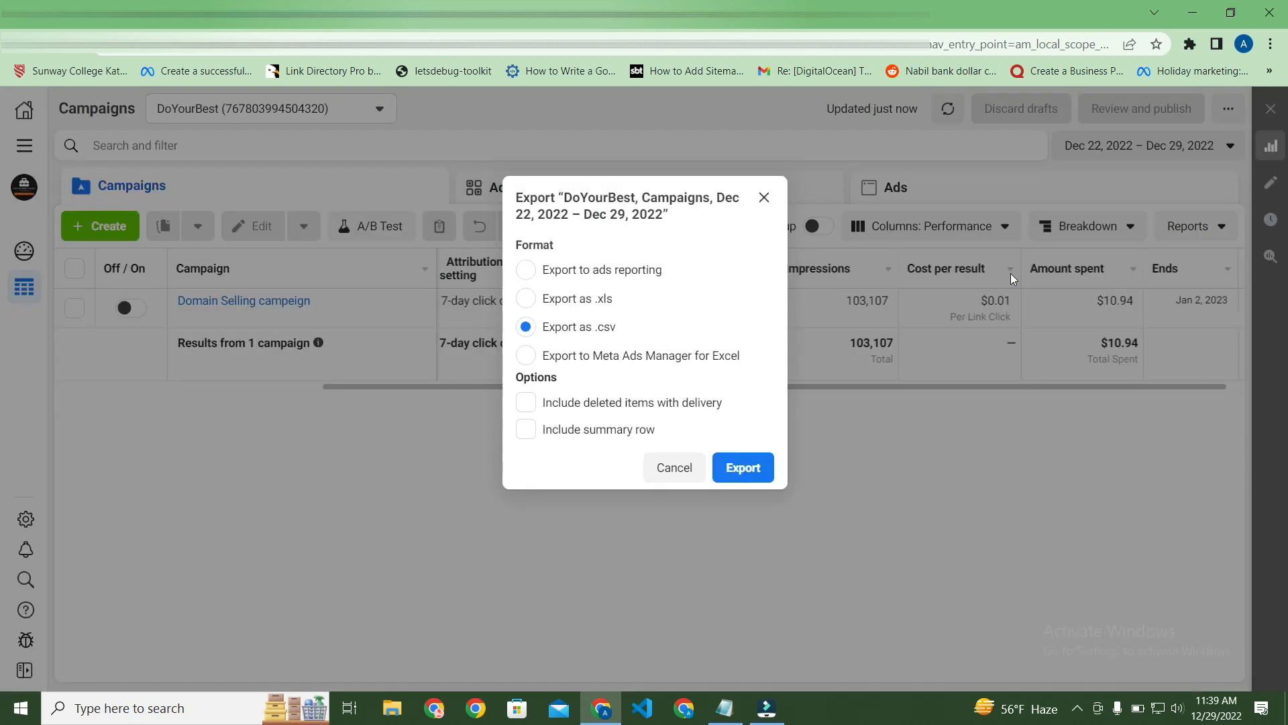
{"action": "left_click", "coordinate": [599, 303]}
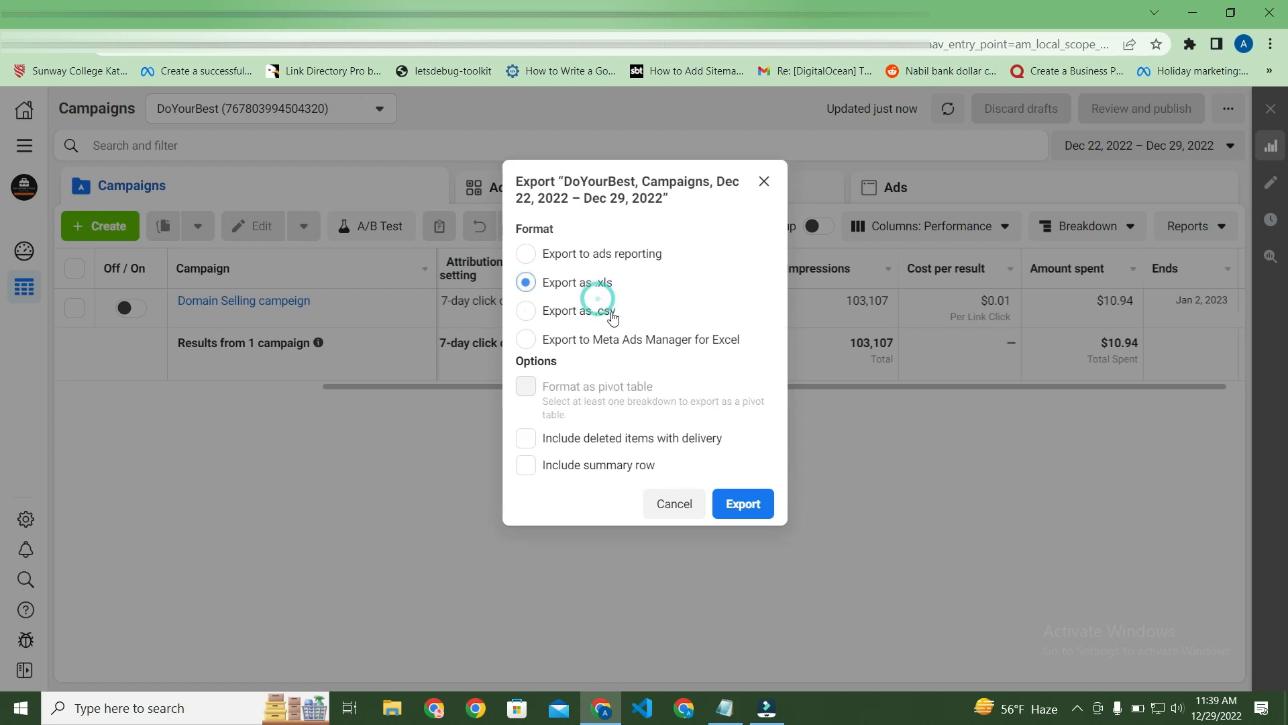
{"action": "left_click", "coordinate": [743, 505]}
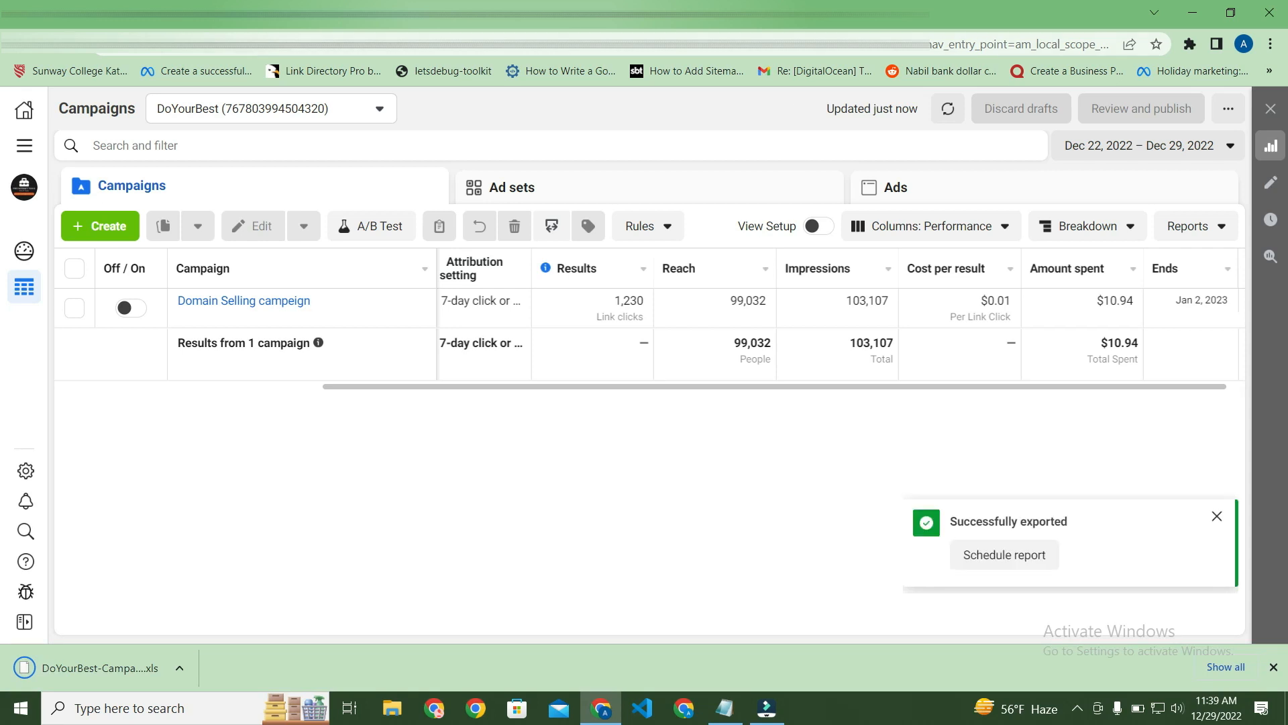
Search the web for "xsl viewer online" in a new browser tab and open the FileProInfo XSL viewer.
{"action": "key", "text": "ctrl+t"}
{"action": "type", "text": "xsl"}
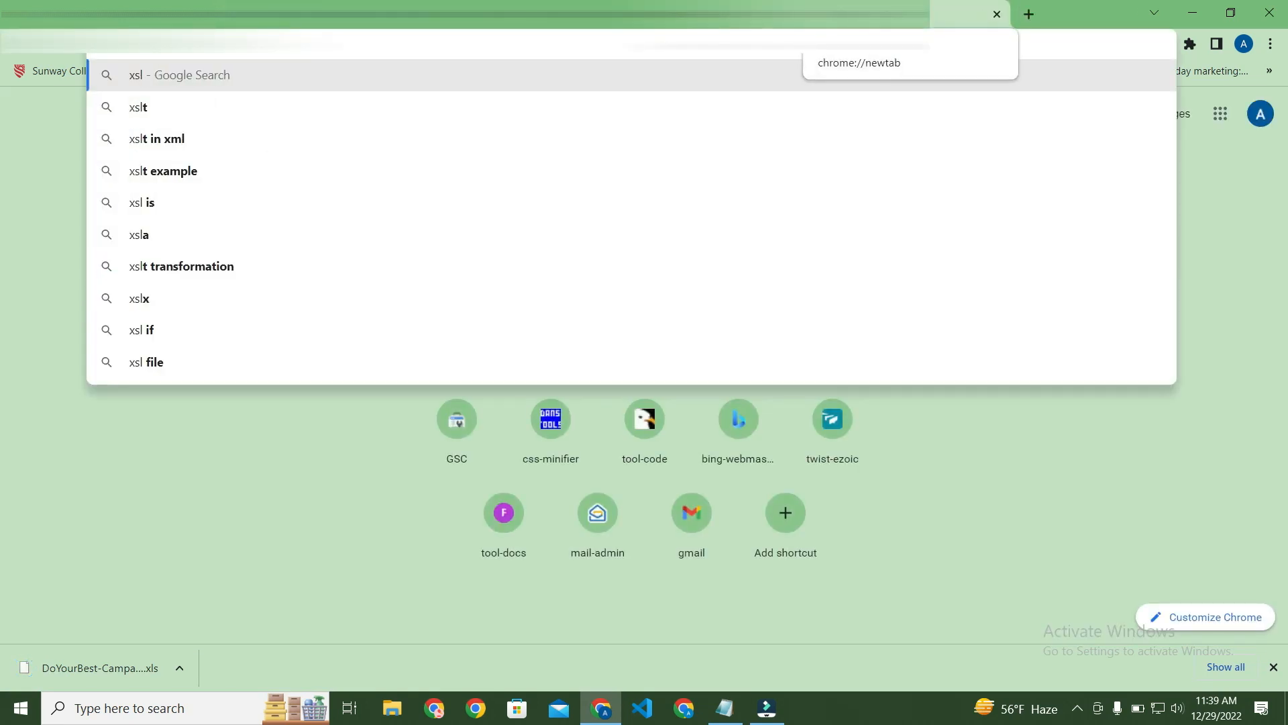
{"action": "type", "text": " viewer"}
{"action": "key", "text": "Down"}
{"action": "key", "text": "Down"}
{"action": "key", "text": "Return"}
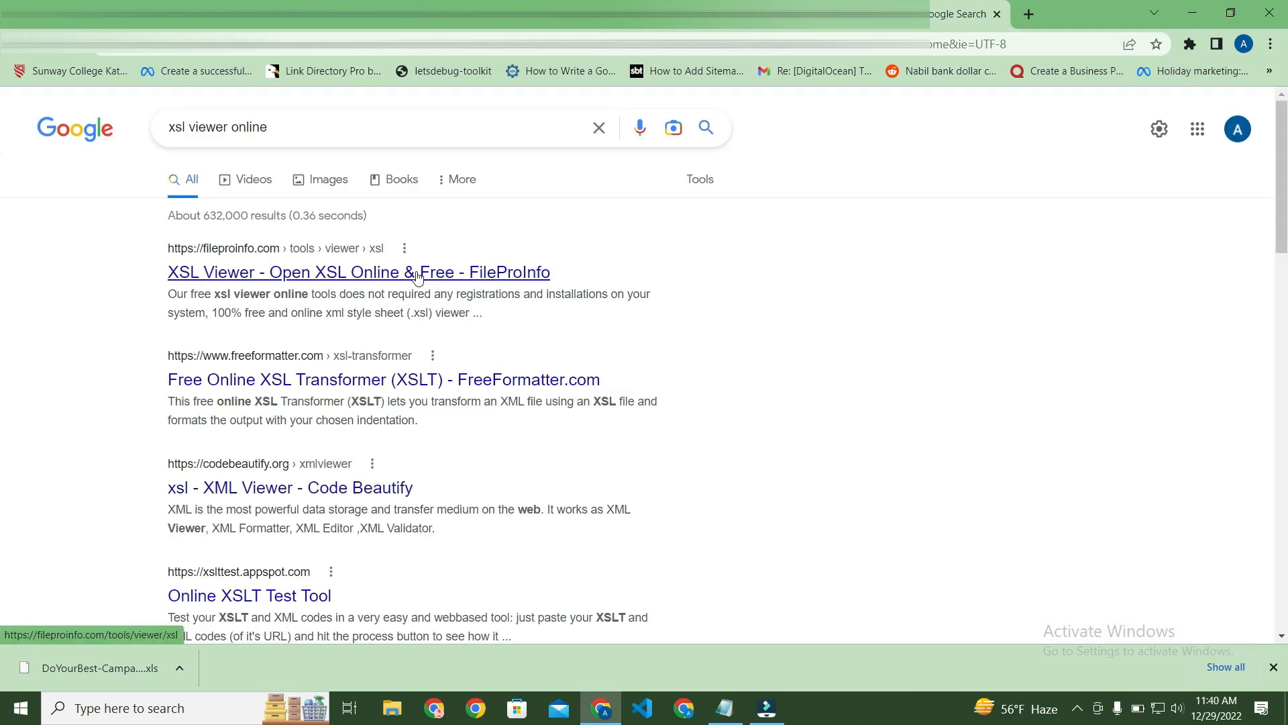
{"action": "left_click", "coordinate": [417, 273]}
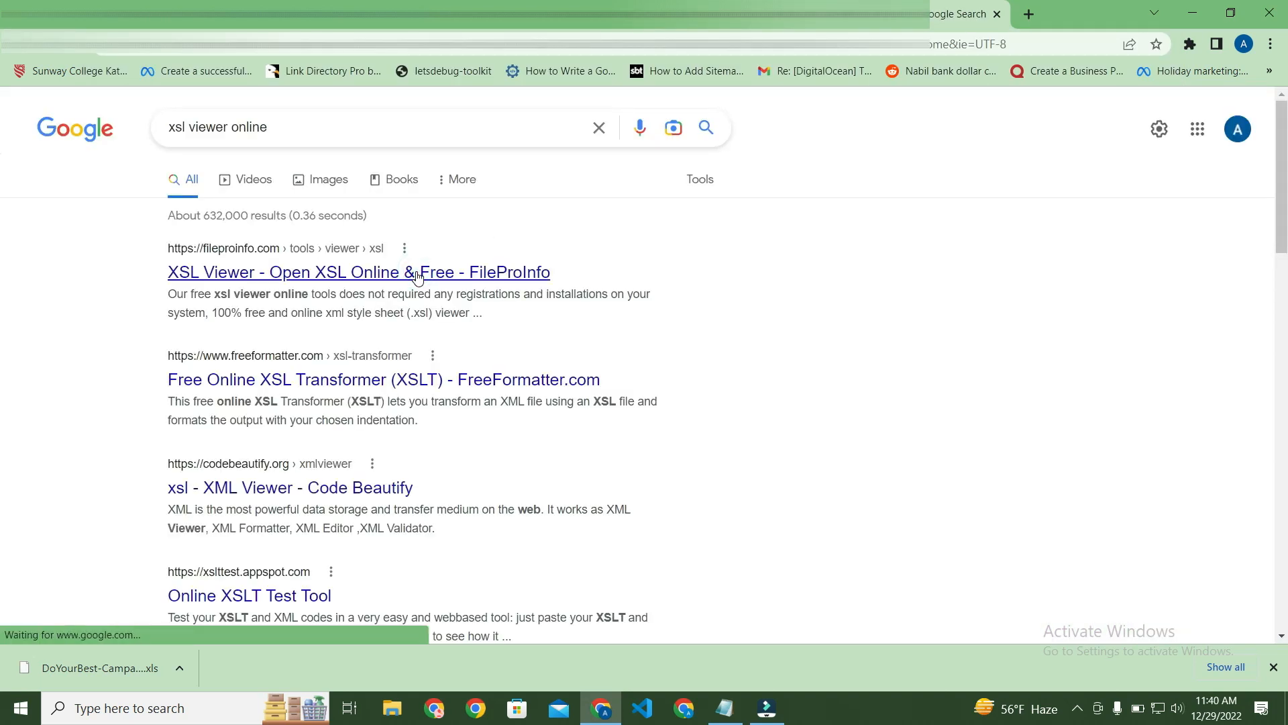
Try to select the exported campaign report from Downloads in the FileProInfo XSL viewer.
{"action": "scroll", "coordinate": [527, 361], "scroll_direction": "down", "scroll_amount": 5}
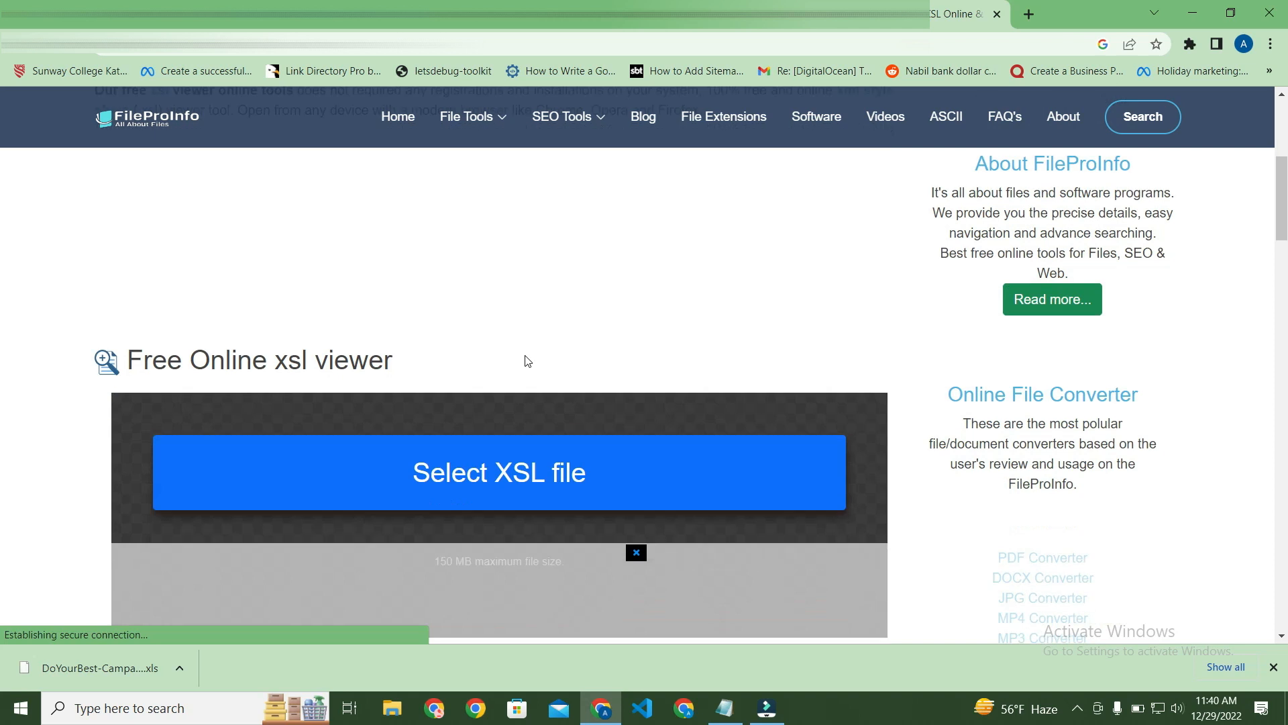
{"action": "scroll", "coordinate": [527, 361], "scroll_direction": "down", "scroll_amount": 3}
{"action": "left_click", "coordinate": [970, 189]}
{"action": "left_click", "coordinate": [483, 277]}
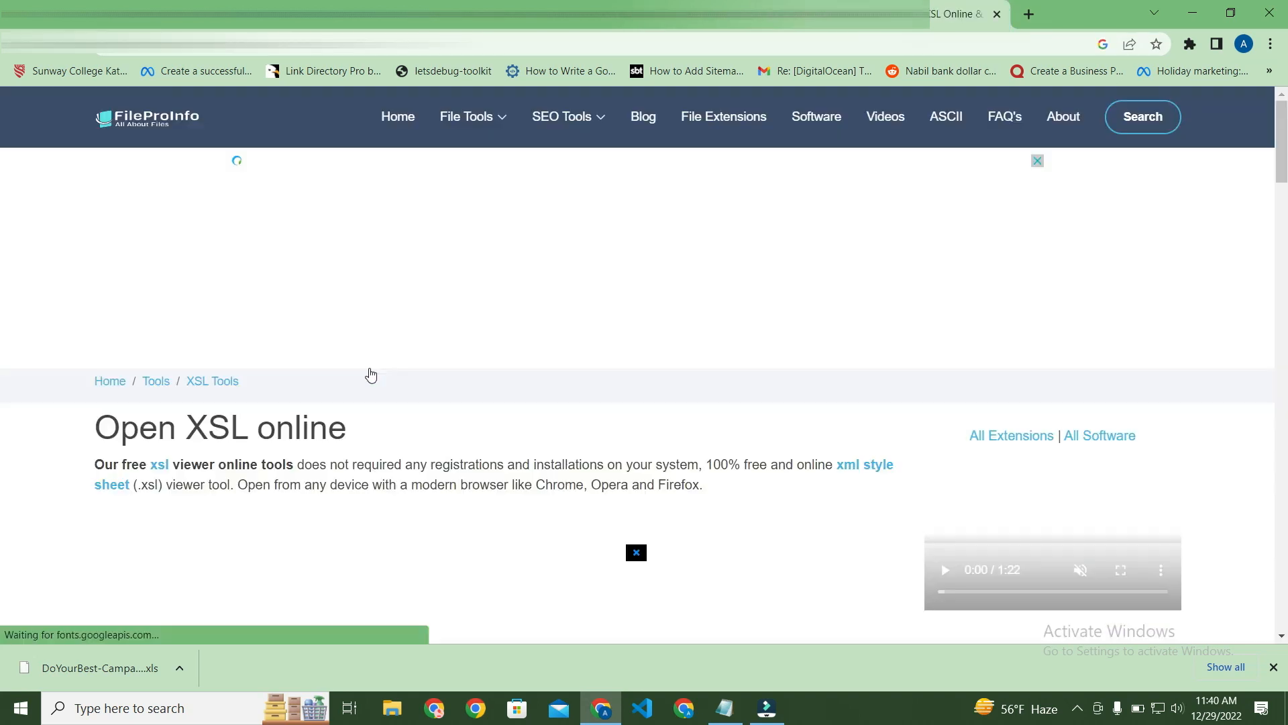
{"action": "scroll", "coordinate": [408, 373], "scroll_direction": "down", "scroll_amount": 6}
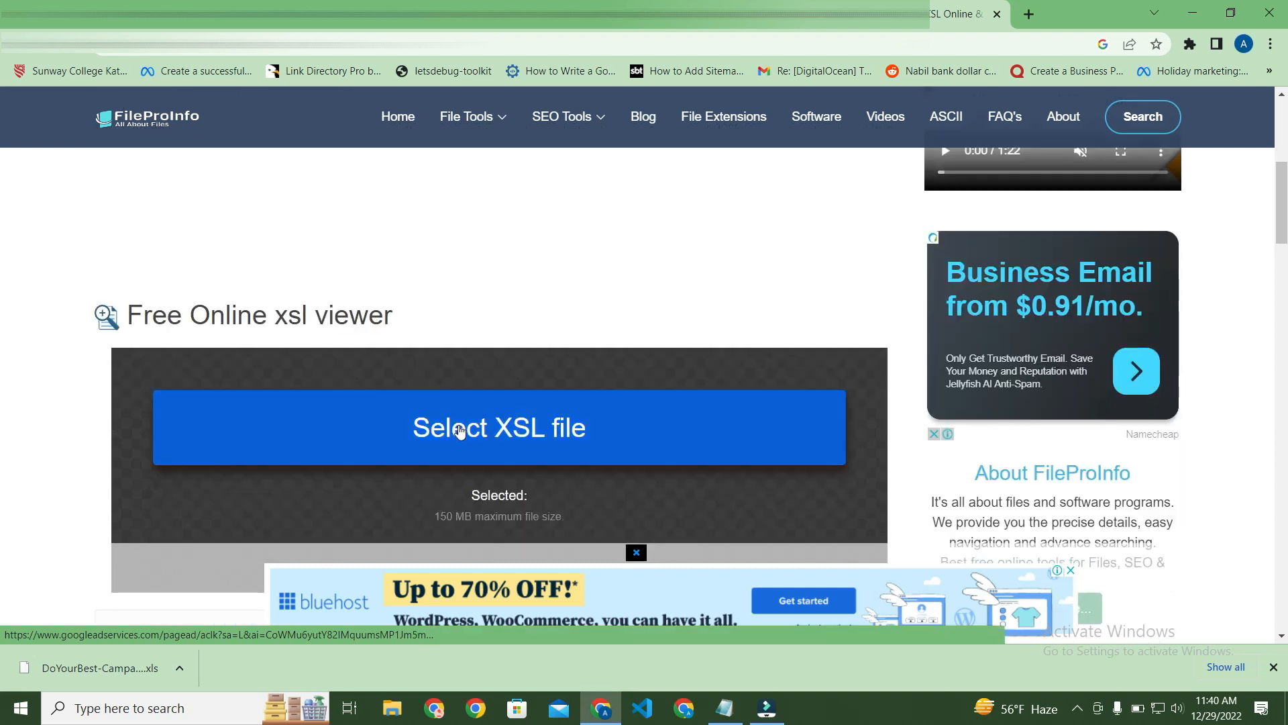
{"action": "left_click", "coordinate": [463, 428]}
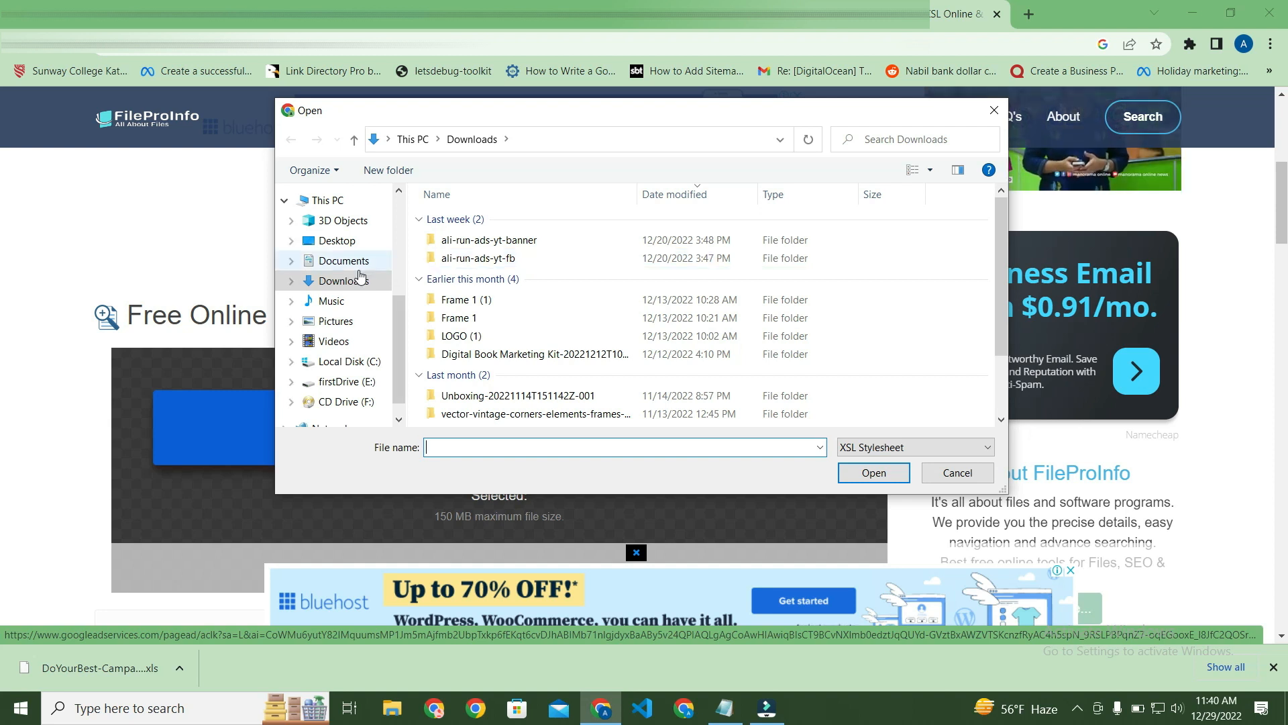
{"action": "left_click", "coordinate": [359, 279]}
{"action": "scroll", "coordinate": [575, 264], "scroll_direction": "down", "scroll_amount": 1}
{"action": "scroll", "coordinate": [574, 263], "scroll_direction": "up", "scroll_amount": 2}
{"action": "key", "text": "Escape"}
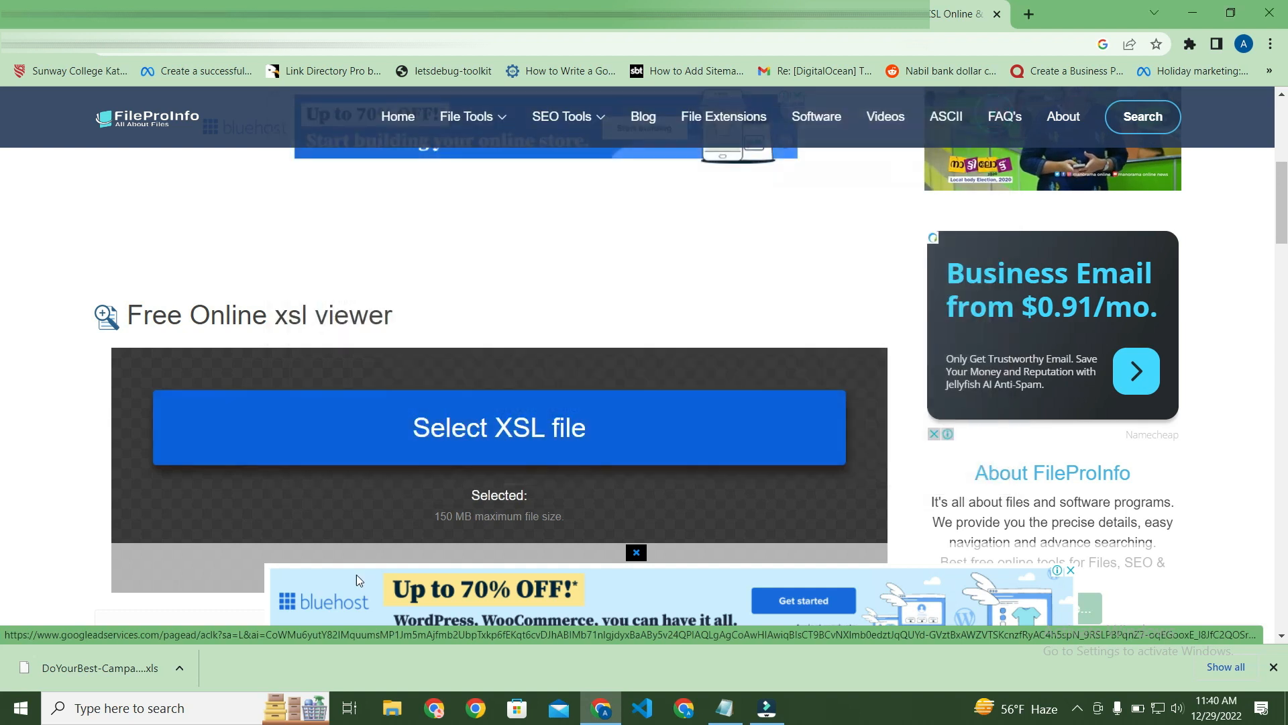
Check the exported campaign report's file type in the Downloads folder.
{"action": "left_click", "coordinate": [180, 667]}
{"action": "left_click", "coordinate": [226, 614]}
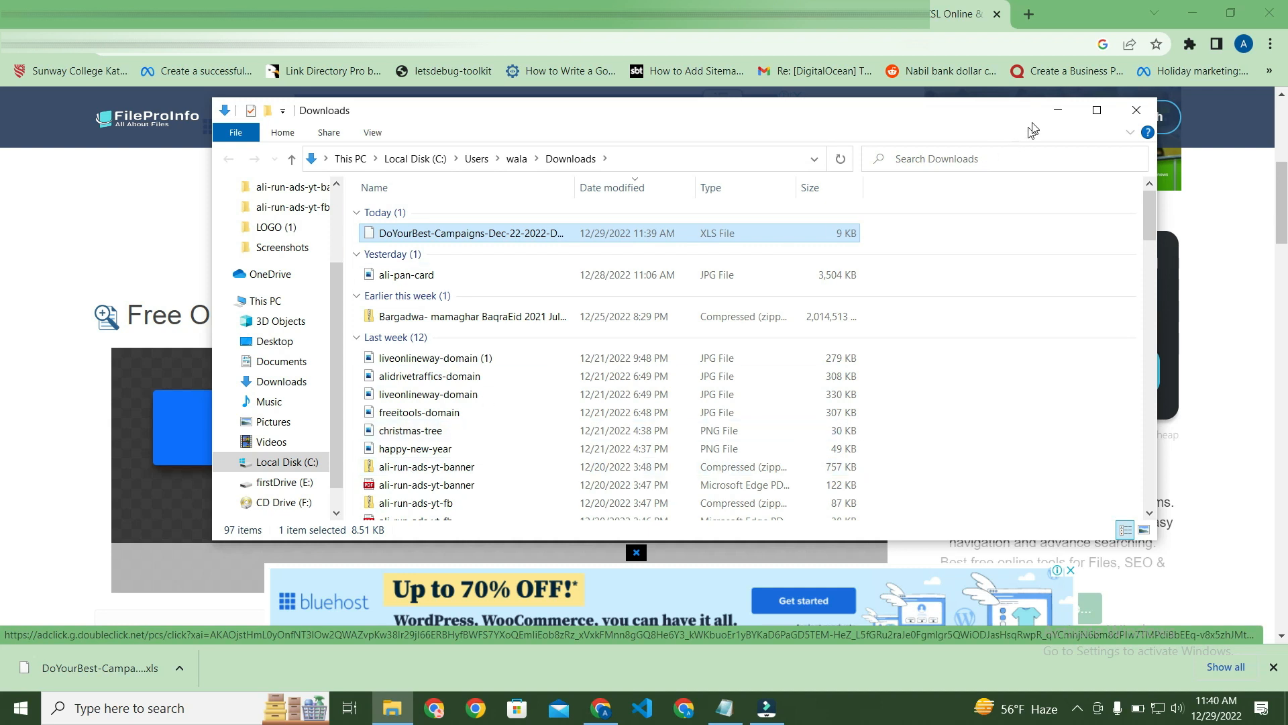
{"action": "left_click", "coordinate": [1058, 109]}
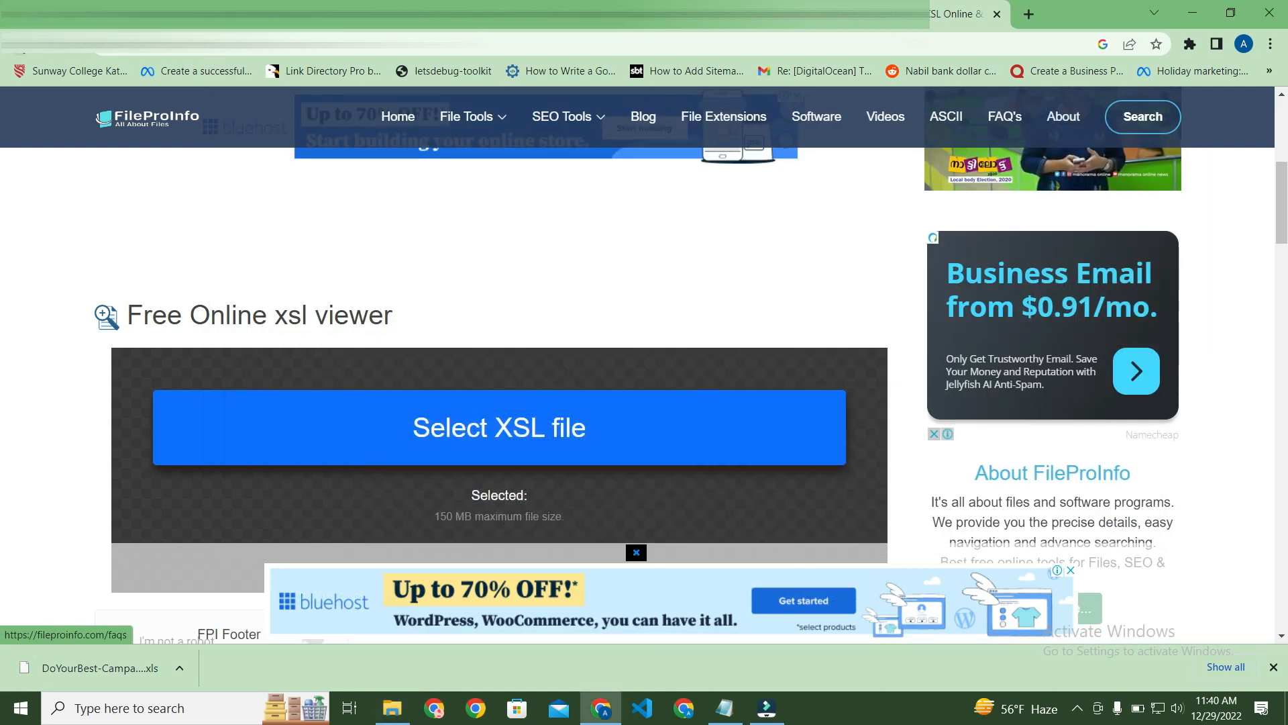
Return to the web search, search for "xls file viewer" instead, and open the Aspose Excel Viewer.
{"action": "scroll", "coordinate": [634, 533], "scroll_direction": "down", "scroll_amount": 2}
{"action": "left_click", "coordinate": [3, 49]}
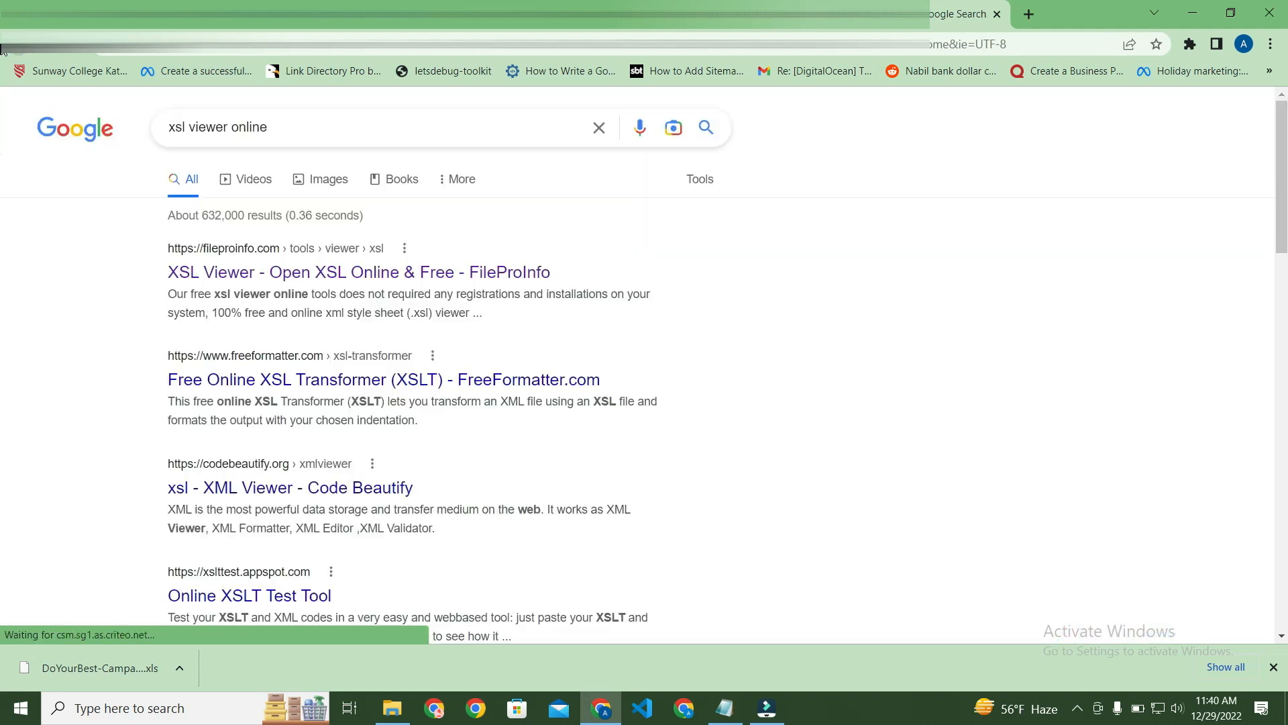
{"action": "triple_click", "coordinate": [281, 122]}
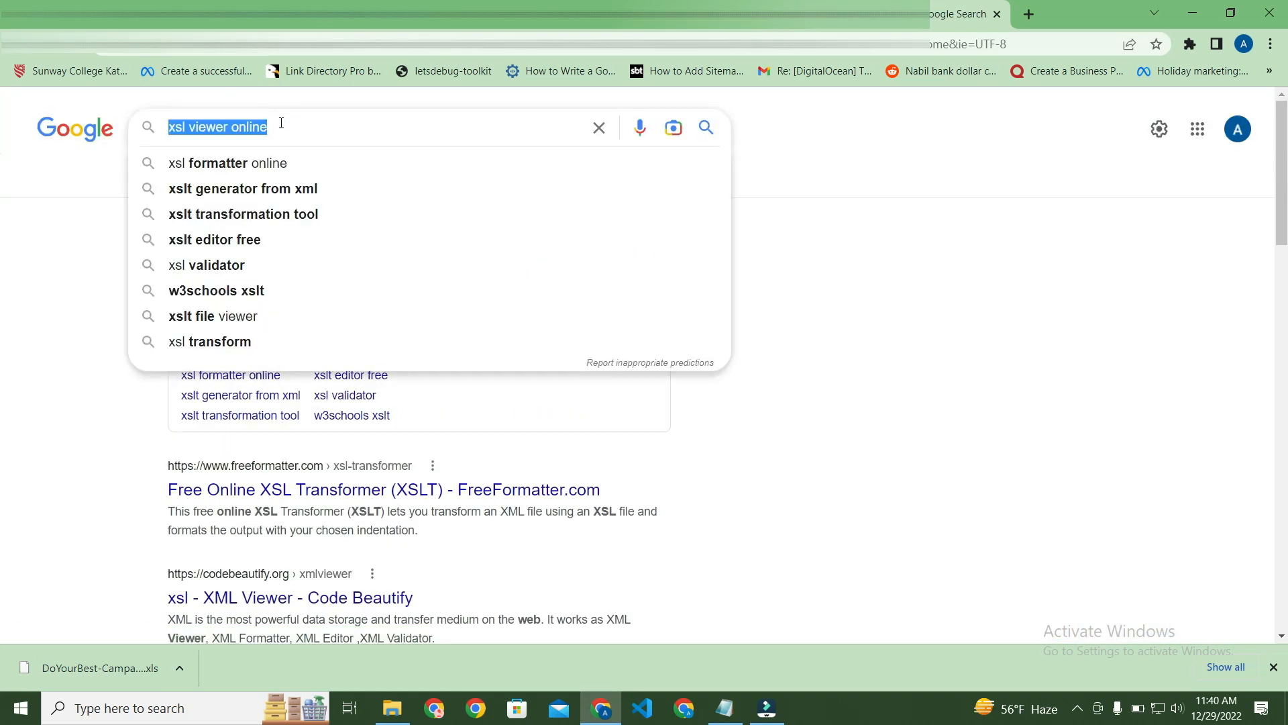
{"action": "type", "text": "xls"}
{"action": "key", "text": "Down"}
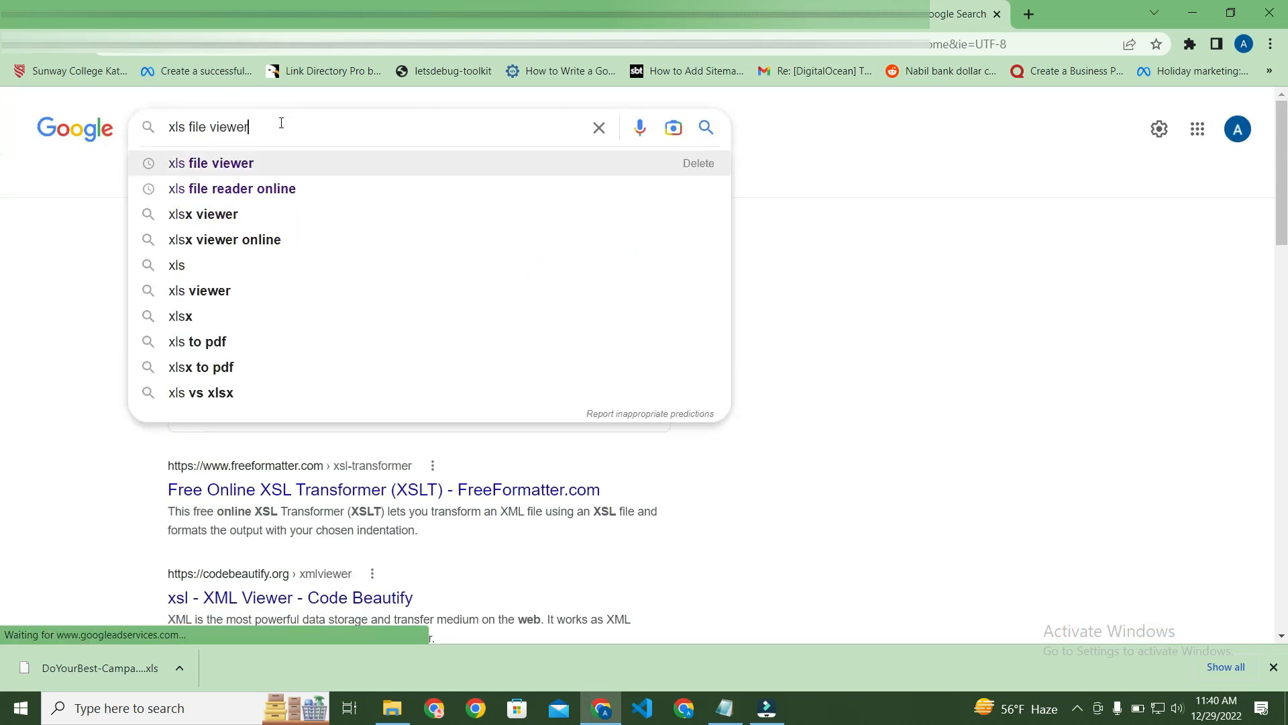
{"action": "key", "text": "Return"}
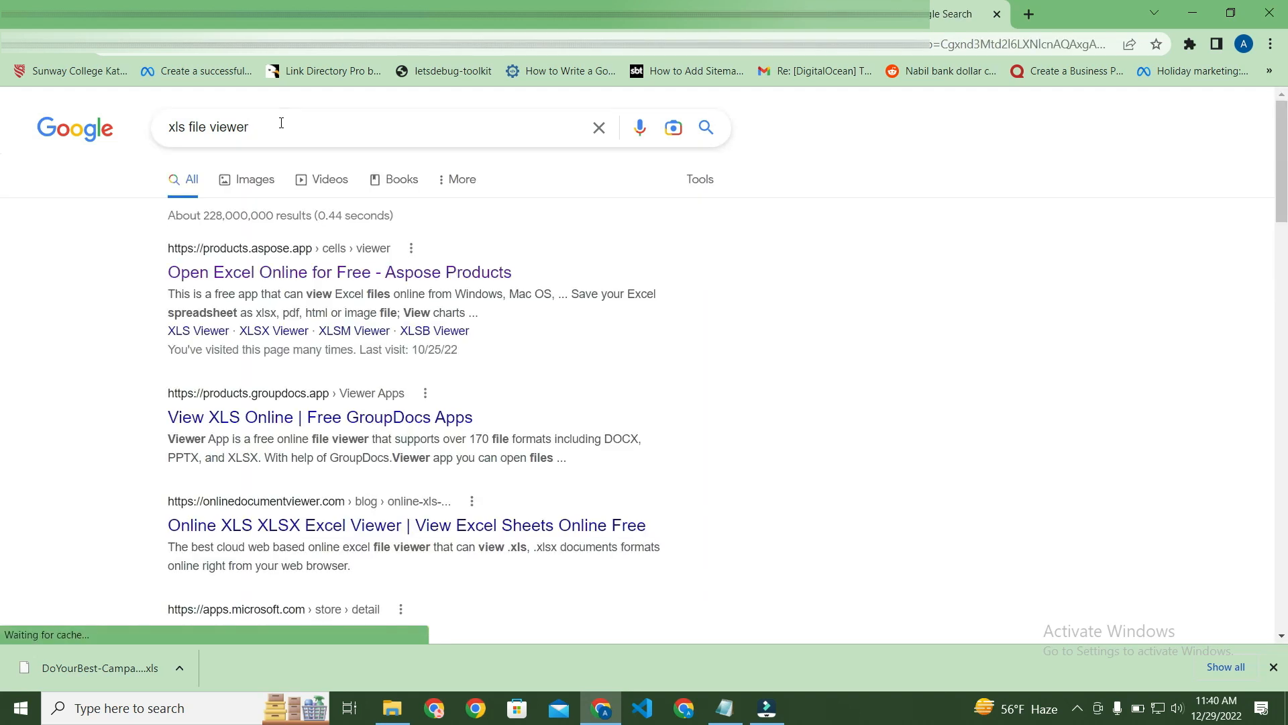
{"action": "left_click", "coordinate": [310, 275]}
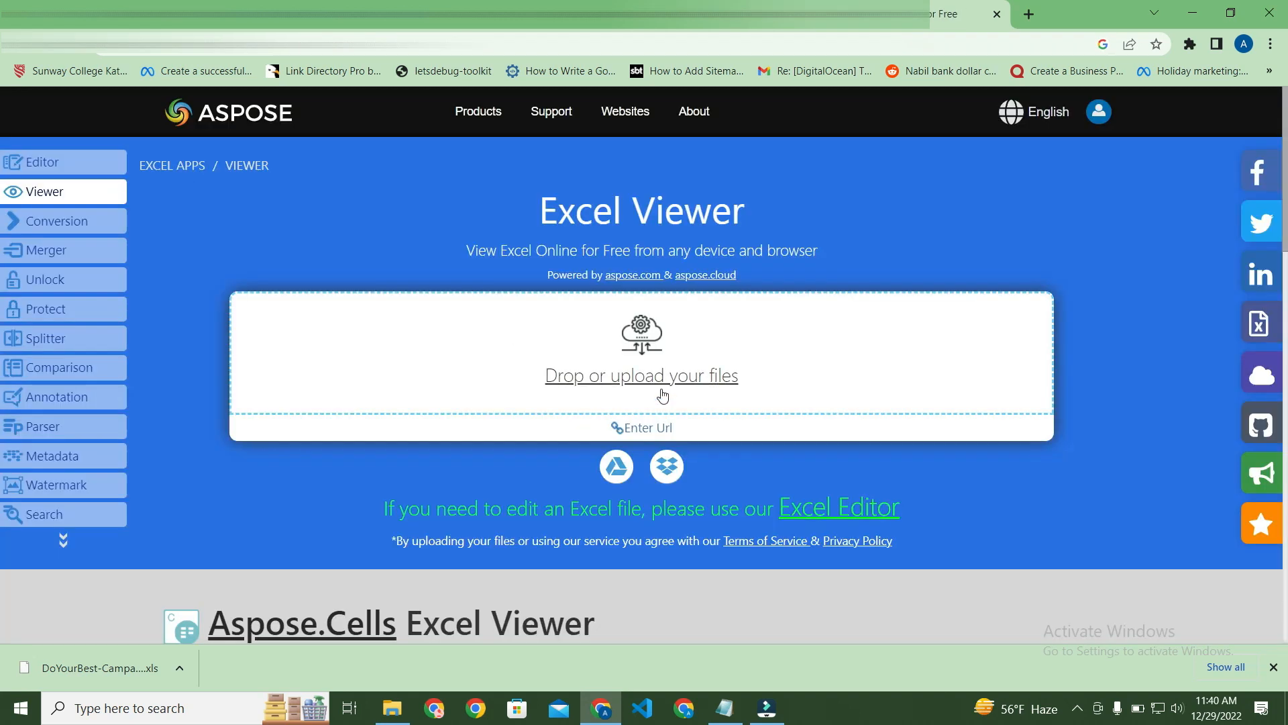
Upload DoYourBest-Campaigns-Dec-22-2022-Dec-29-2022.xls from Downloads to the Excel viewer.
{"action": "left_click", "coordinate": [657, 381]}
{"action": "left_click", "coordinate": [562, 240]}
{"action": "left_click", "coordinate": [872, 473]}
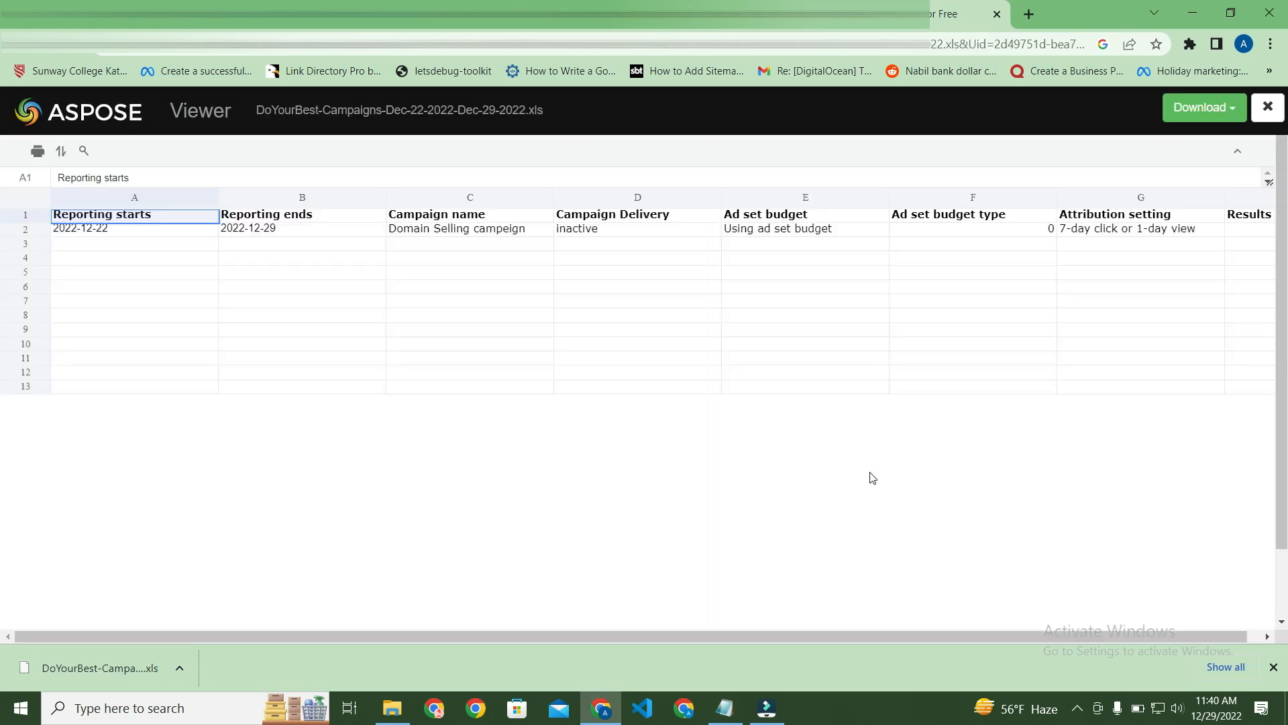
Look over all columns of the exported campaign report with the page zoomed out to 50%.
{"action": "left_click", "coordinate": [444, 387]}
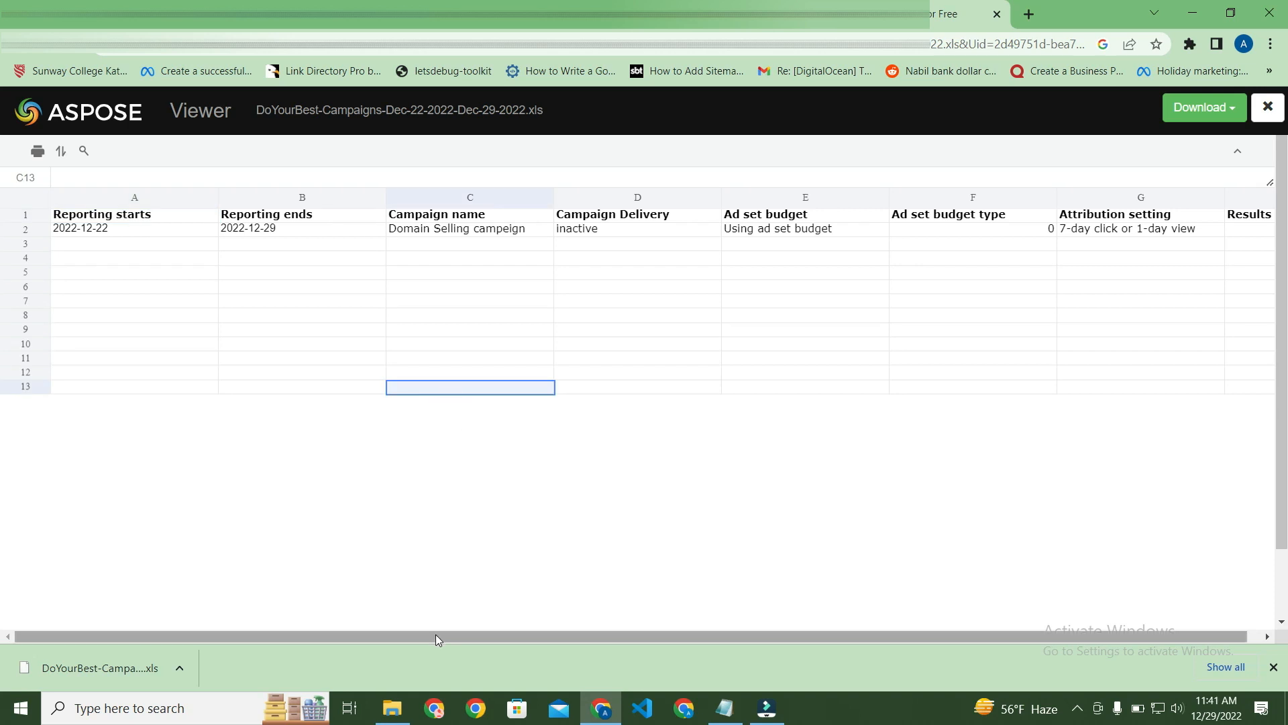
{"action": "left_click_drag", "start_coordinate": [437, 634], "coordinate": [498, 635]}
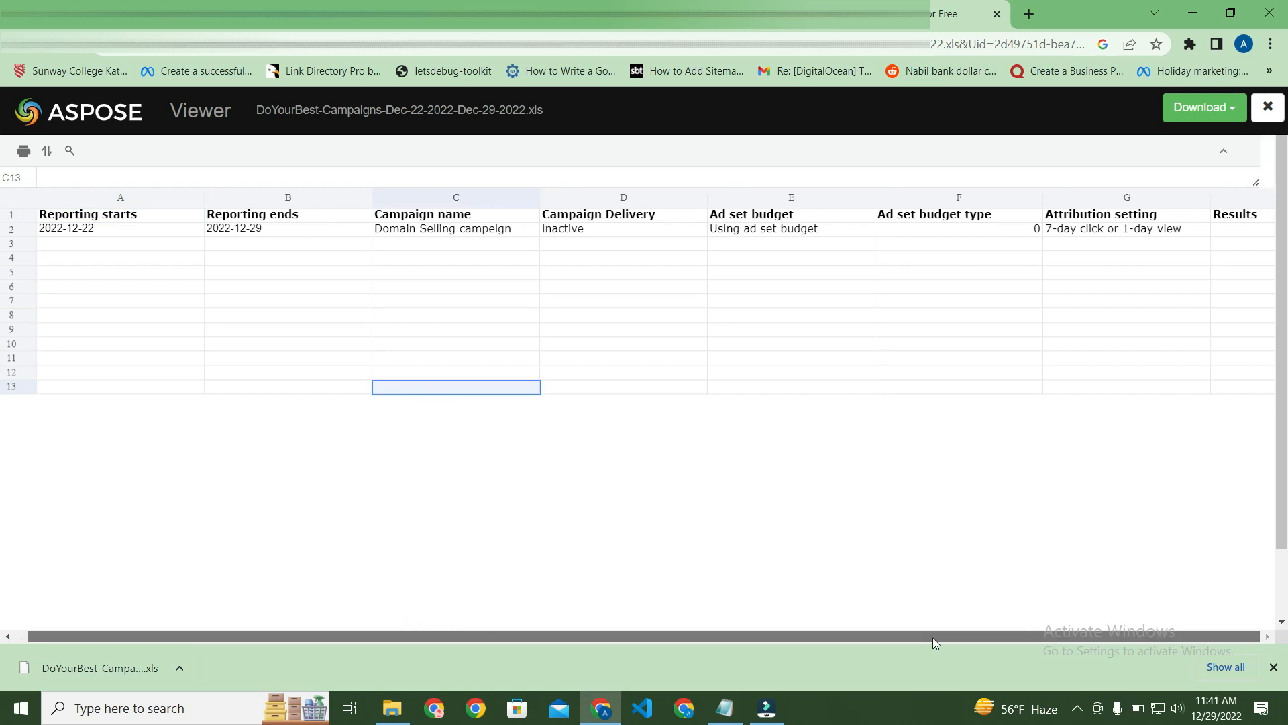
{"action": "left_click_drag", "start_coordinate": [948, 638], "coordinate": [880, 641]}
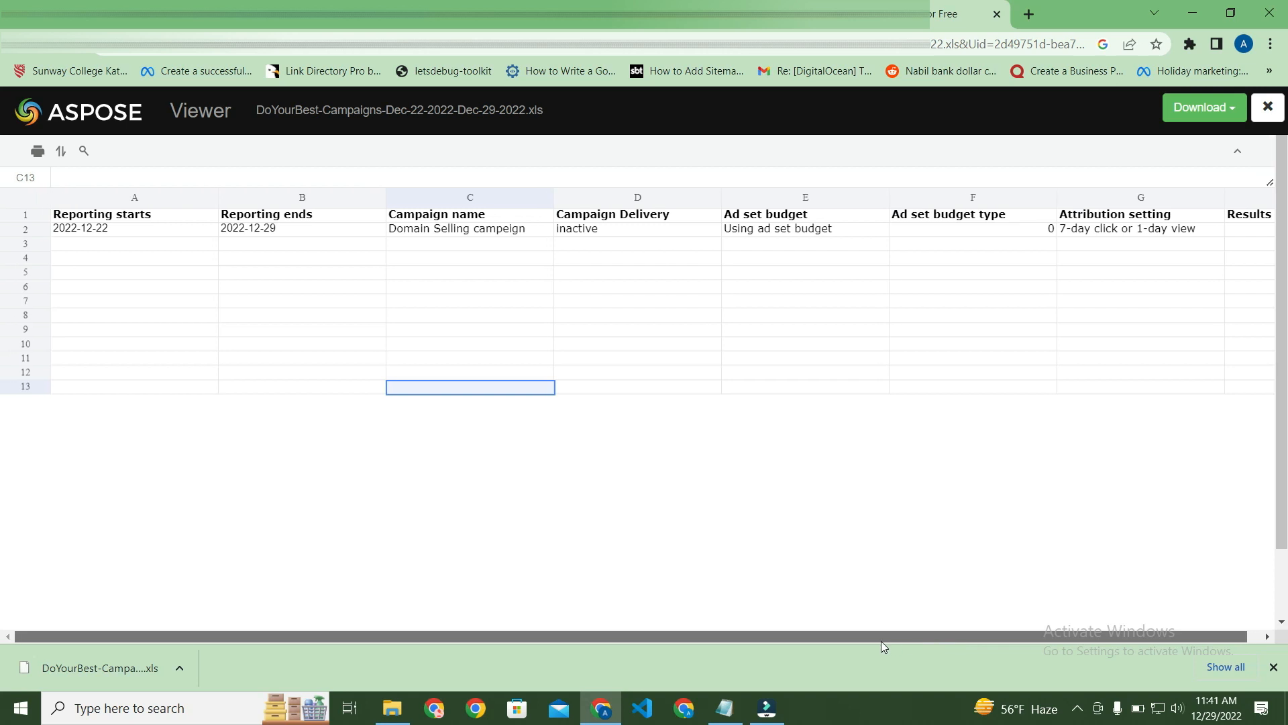
{"action": "key", "text": "ctrl+plus"}
{"action": "key", "text": "ctrl+plus"}
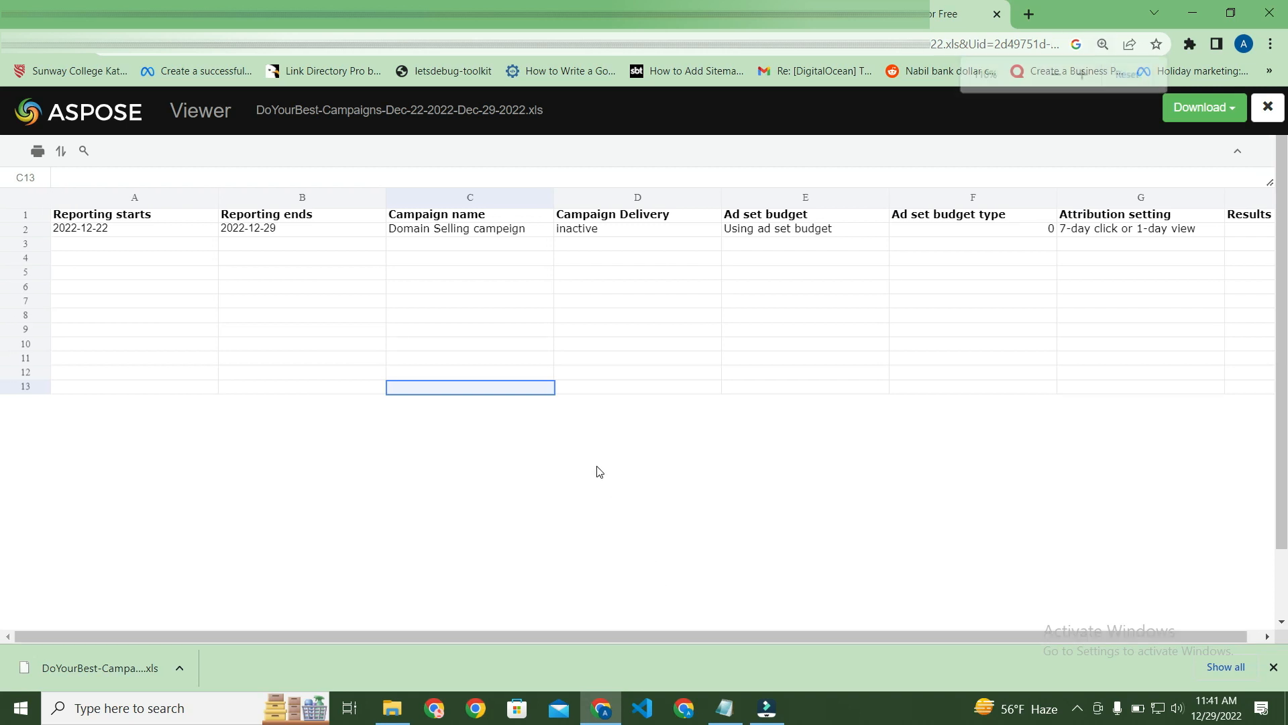
{"action": "key", "text": "ctrl+minus"}
{"action": "key", "text": "ctrl+minus"}
{"action": "key", "text": "ctrl+minus"}
{"action": "key", "text": "ctrl+minus"}
{"action": "key", "text": "ctrl+minus"}
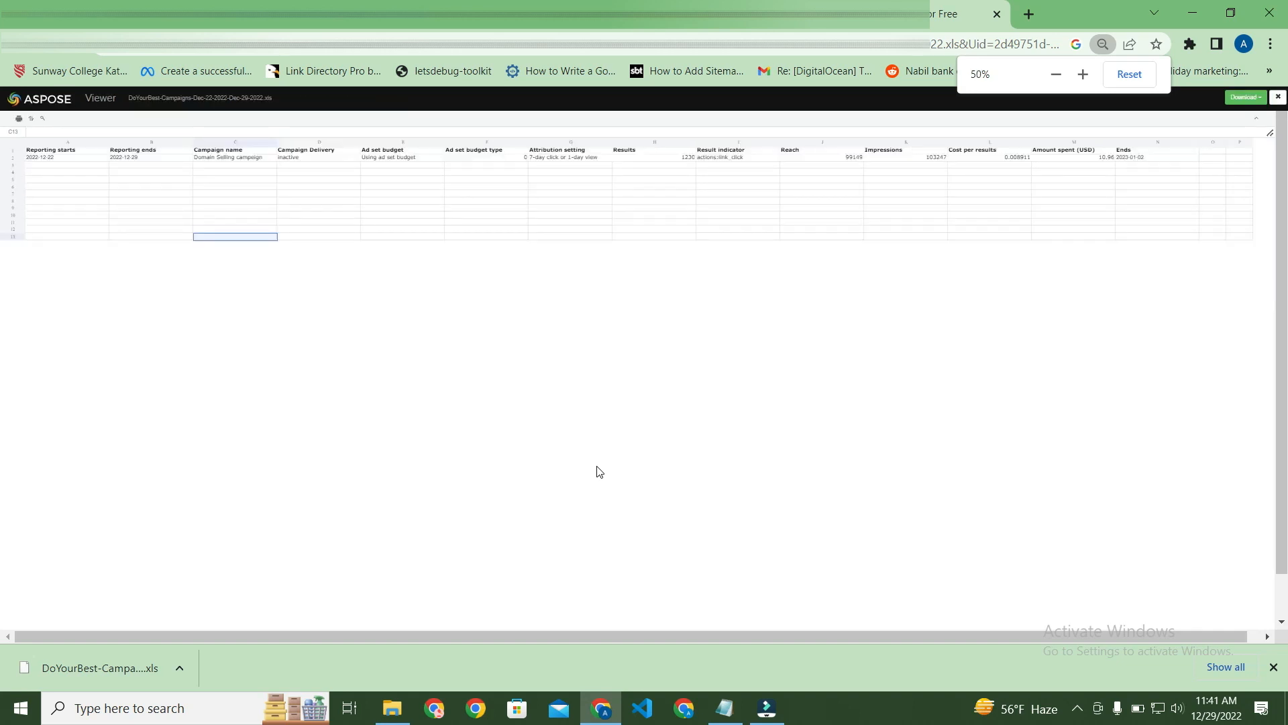
{"action": "left_click_drag", "start_coordinate": [668, 641], "coordinate": [717, 638]}
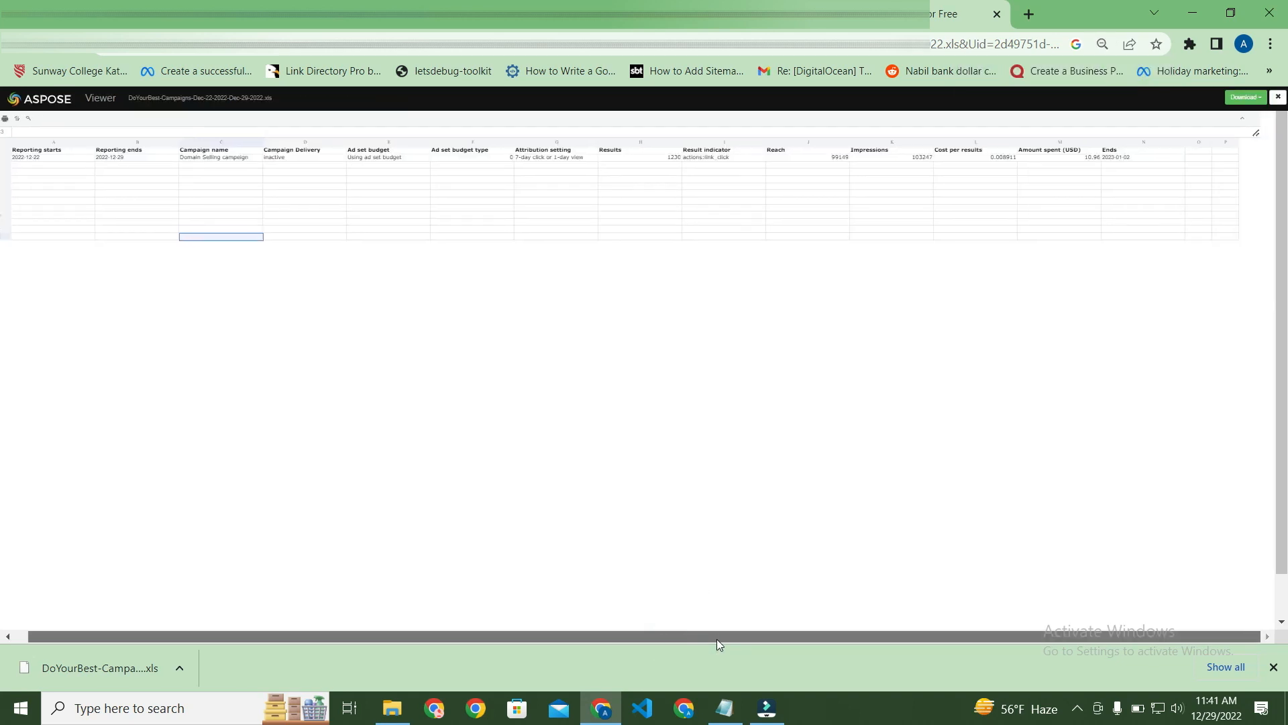
Examine the report at a readable size, from the campaign name across to the Results, Result indicator and Reach columns.
{"action": "key", "text": "ctrl+plus"}
{"action": "key", "text": "ctrl+plus"}
{"action": "key", "text": "ctrl+plus"}
{"action": "key", "text": "ctrl+plus"}
{"action": "key", "text": "ctrl+plus"}
{"action": "key", "text": "ctrl+plus"}
{"action": "left_click_drag", "start_coordinate": [856, 636], "coordinate": [1021, 607]}
{"action": "scroll", "coordinate": [1013, 585], "scroll_direction": "down", "scroll_amount": 2}
{"action": "left_click", "coordinate": [996, 504]}
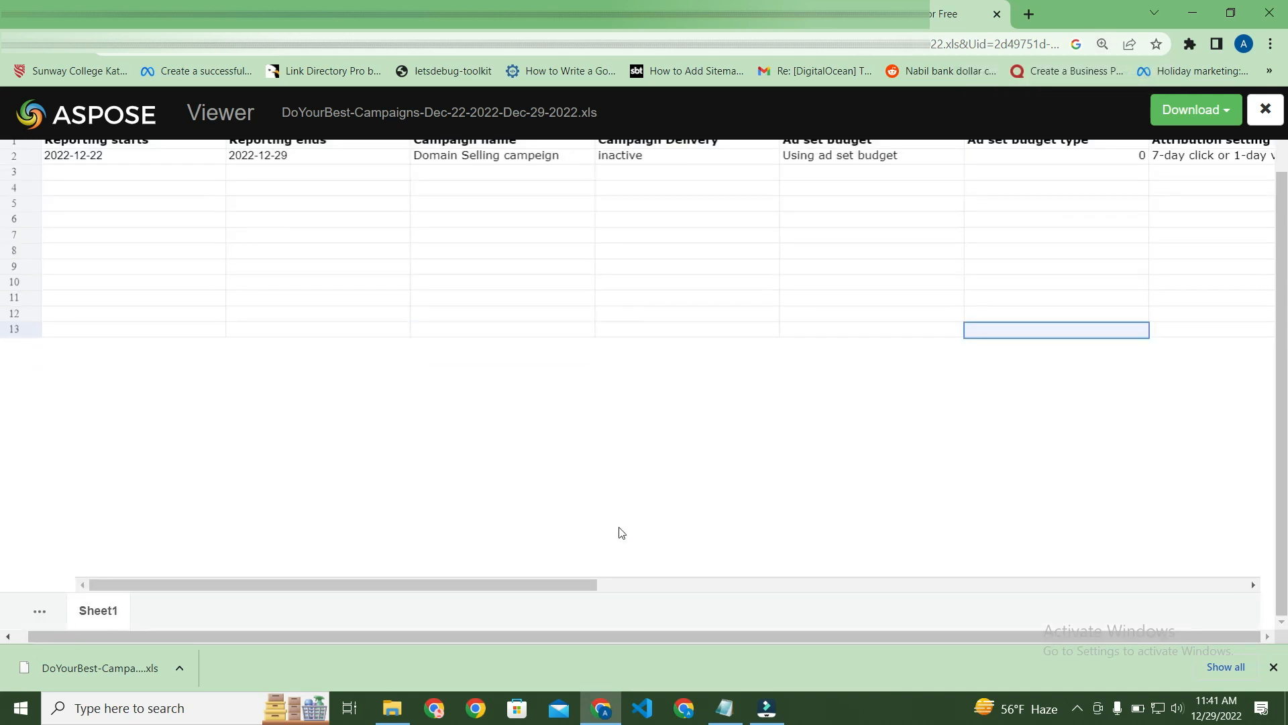
{"action": "scroll", "coordinate": [948, 537], "scroll_direction": "up", "scroll_amount": 2}
{"action": "scroll", "coordinate": [931, 540], "scroll_direction": "down", "scroll_amount": 2}
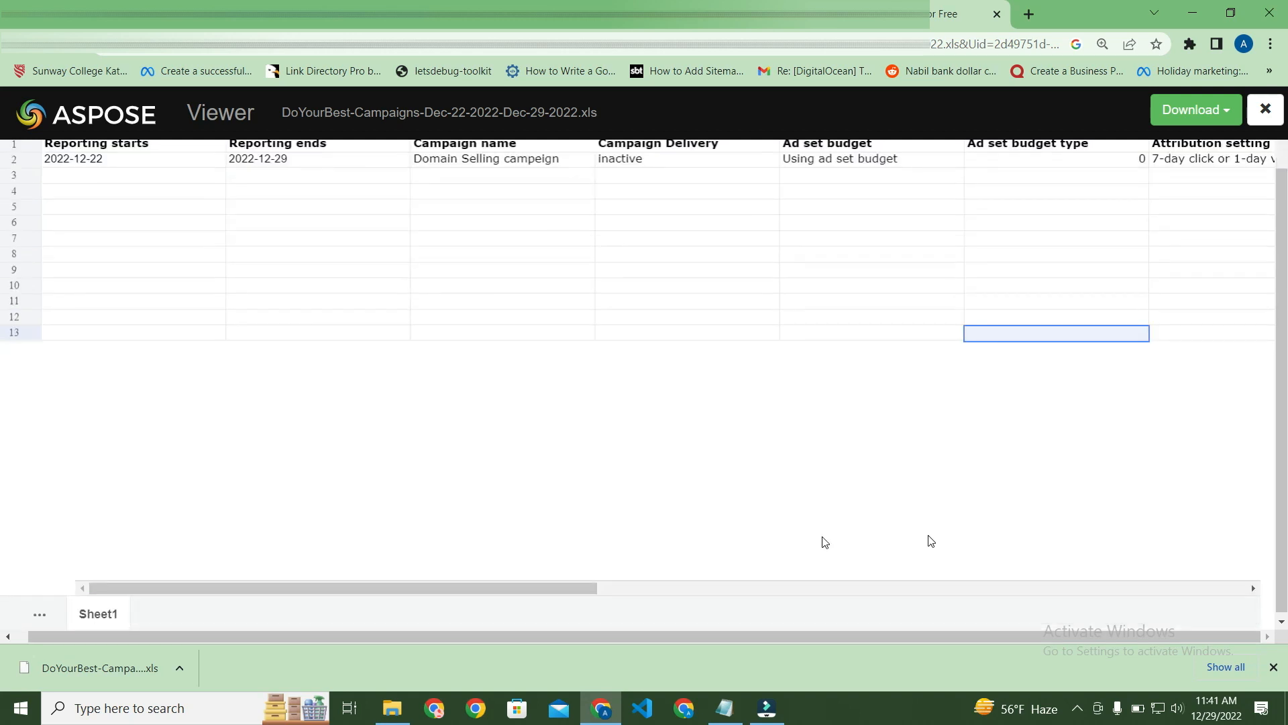
{"action": "left_click_drag", "start_coordinate": [615, 582], "coordinate": [793, 583]}
{"action": "scroll", "coordinate": [801, 554], "scroll_direction": "up", "scroll_amount": 2}
{"action": "scroll", "coordinate": [800, 553], "scroll_direction": "down", "scroll_amount": 2}
{"action": "scroll", "coordinate": [789, 552], "scroll_direction": "up", "scroll_amount": 2}
{"action": "scroll", "coordinate": [786, 567], "scroll_direction": "down", "scroll_amount": 2}
{"action": "left_click_drag", "start_coordinate": [785, 589], "coordinate": [847, 587]}
{"action": "scroll", "coordinate": [985, 369], "scroll_direction": "up", "scroll_amount": 2}
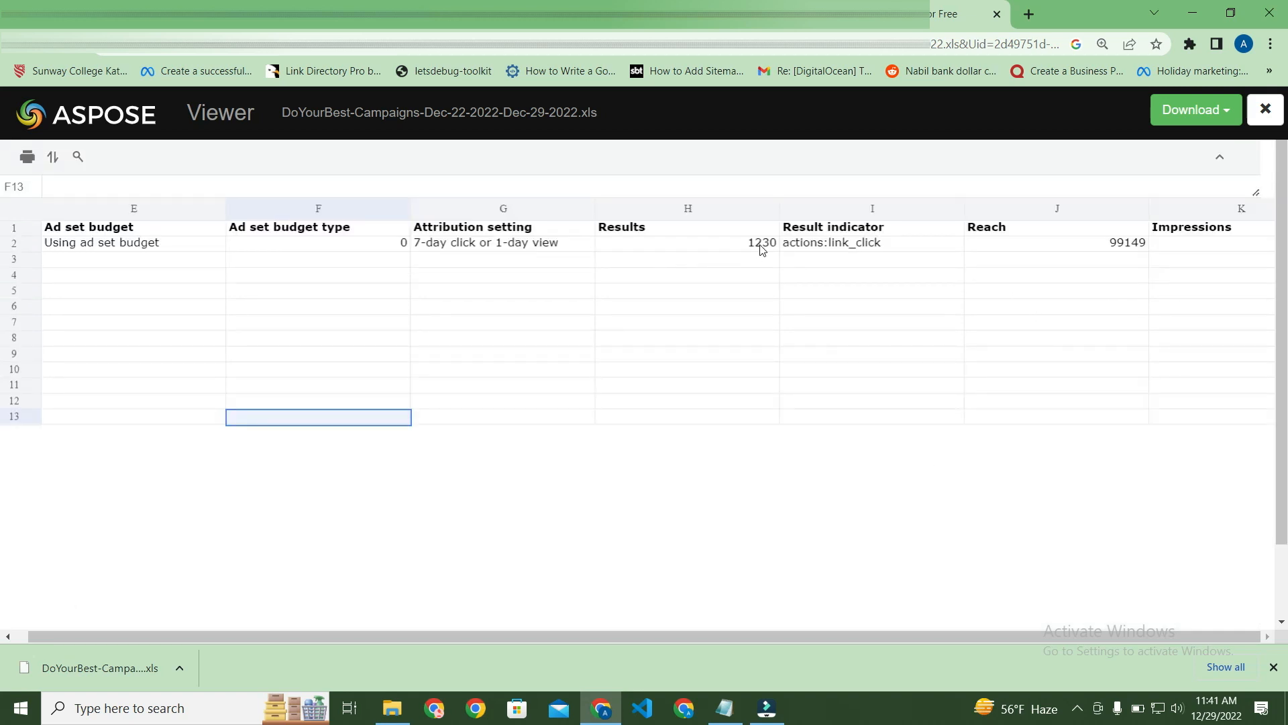
Compare the report's Results, Result indicator and Reach cells with the campaign's figures in Ads Manager.
{"action": "left_click", "coordinate": [493, 14]}
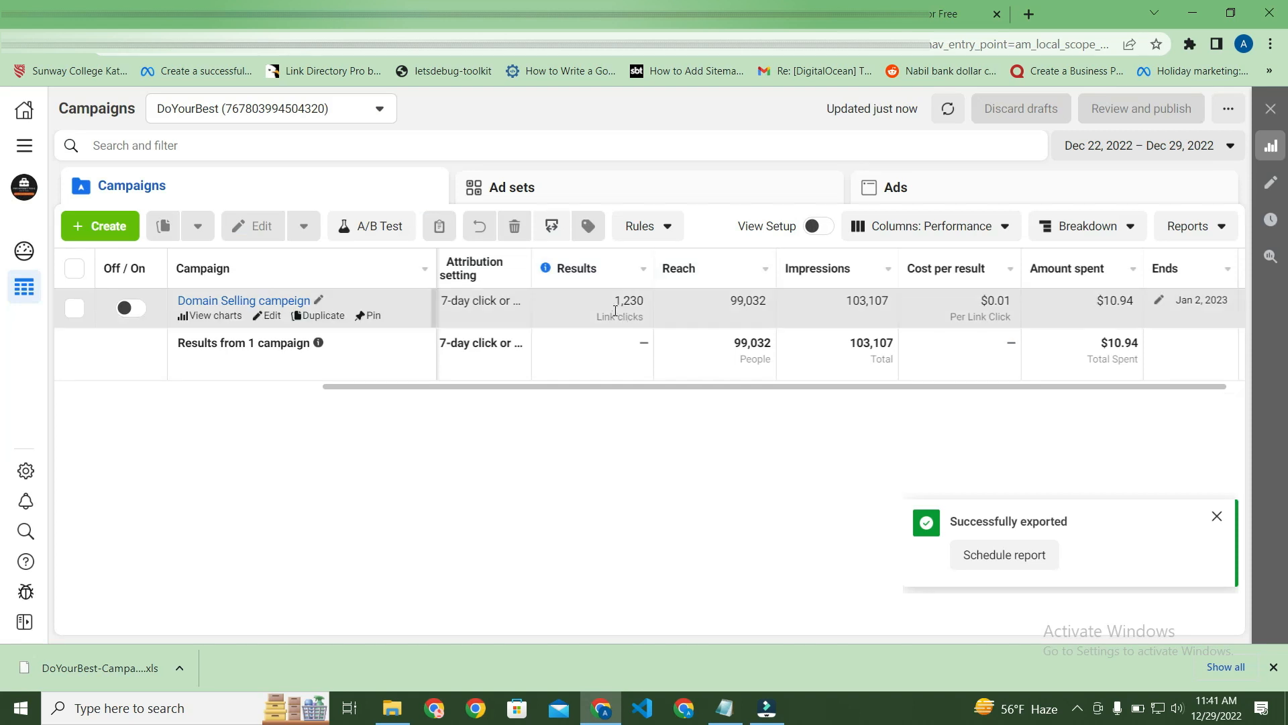
{"action": "left_click", "coordinate": [929, 14]}
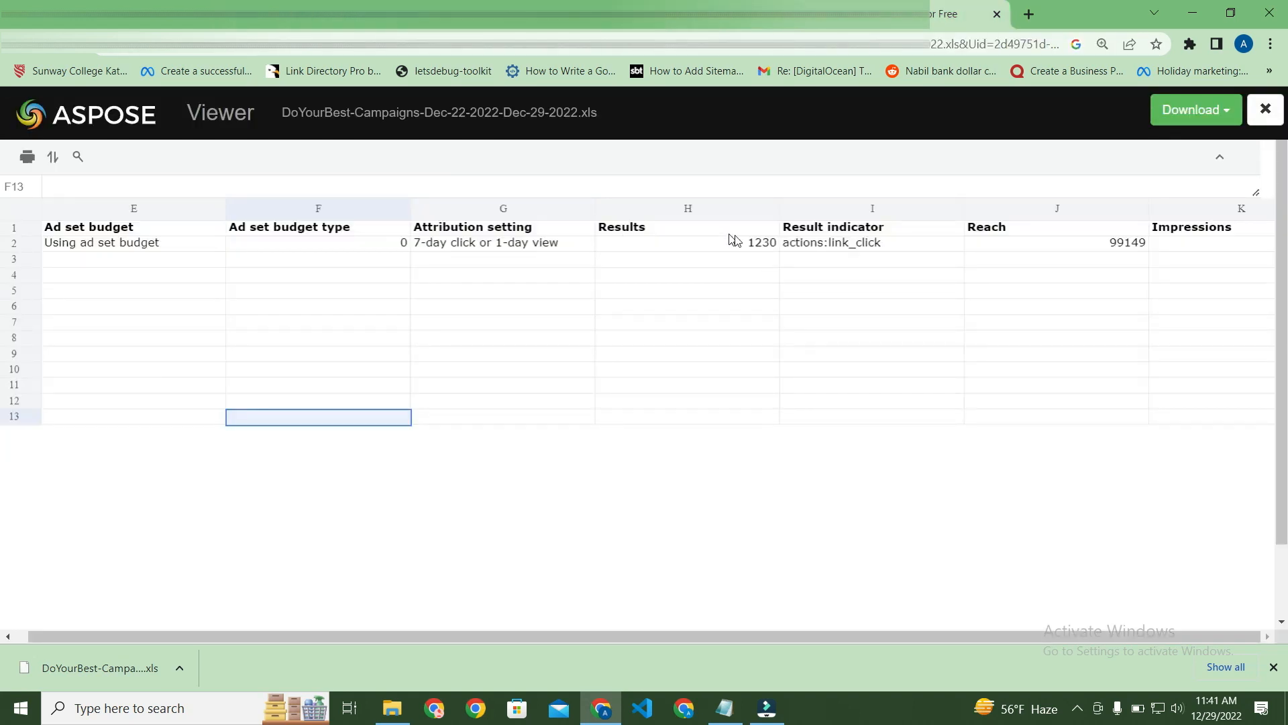
{"action": "left_click", "coordinate": [749, 242]}
{"action": "left_click", "coordinate": [883, 245]}
{"action": "left_click", "coordinate": [1106, 248]}
Examine the report's remaining columns: Impressions, Cost per results, Amount spent (USD) and Ends.
{"action": "scroll", "coordinate": [771, 611], "scroll_direction": "down", "scroll_amount": 2}
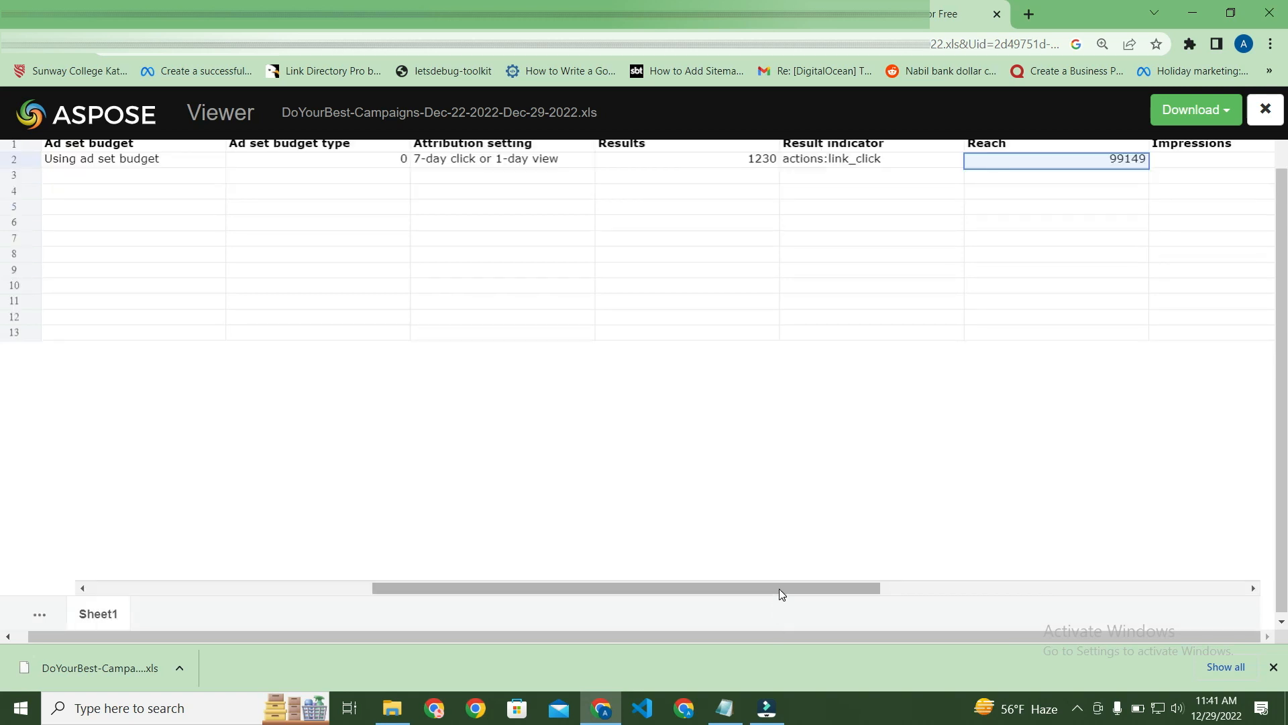
{"action": "left_click_drag", "start_coordinate": [779, 589], "coordinate": [1134, 585]}
{"action": "scroll", "coordinate": [1089, 564], "scroll_direction": "up", "scroll_amount": 2}
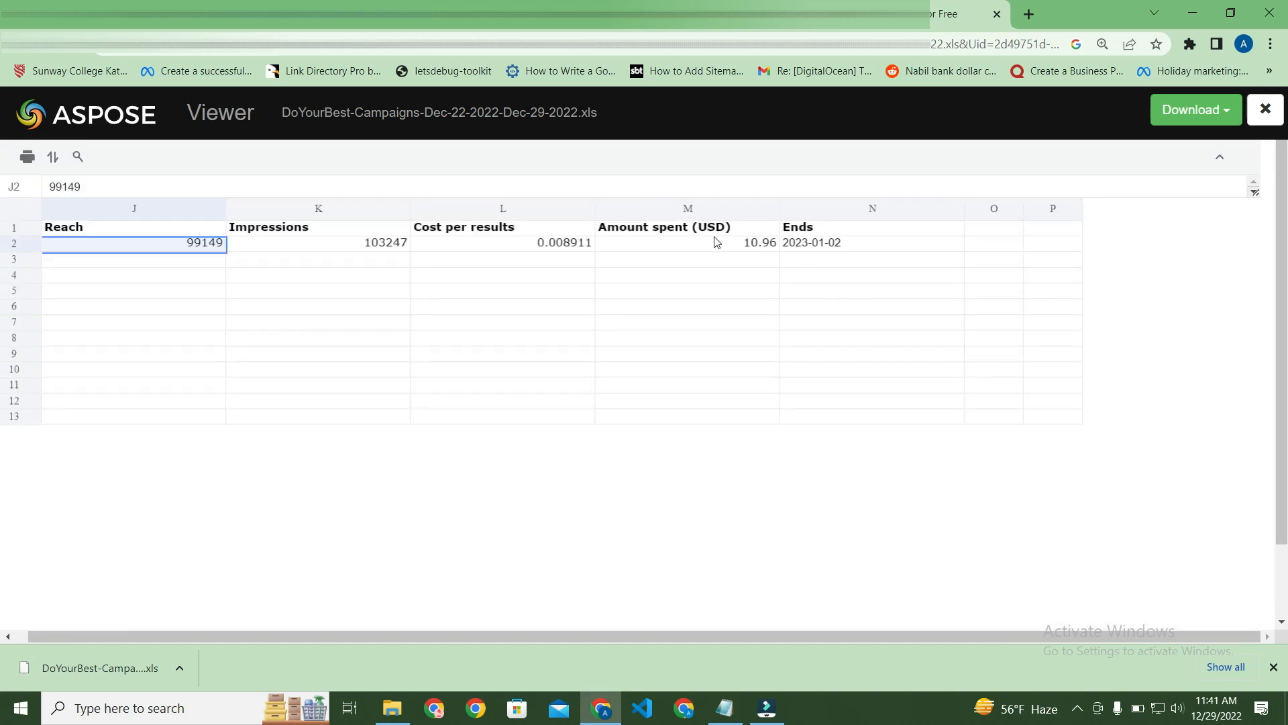
Compare the exported report's Amount spent (USD) cell with the campaign's total spent in Ads Manager.
{"action": "left_click", "coordinate": [748, 250]}
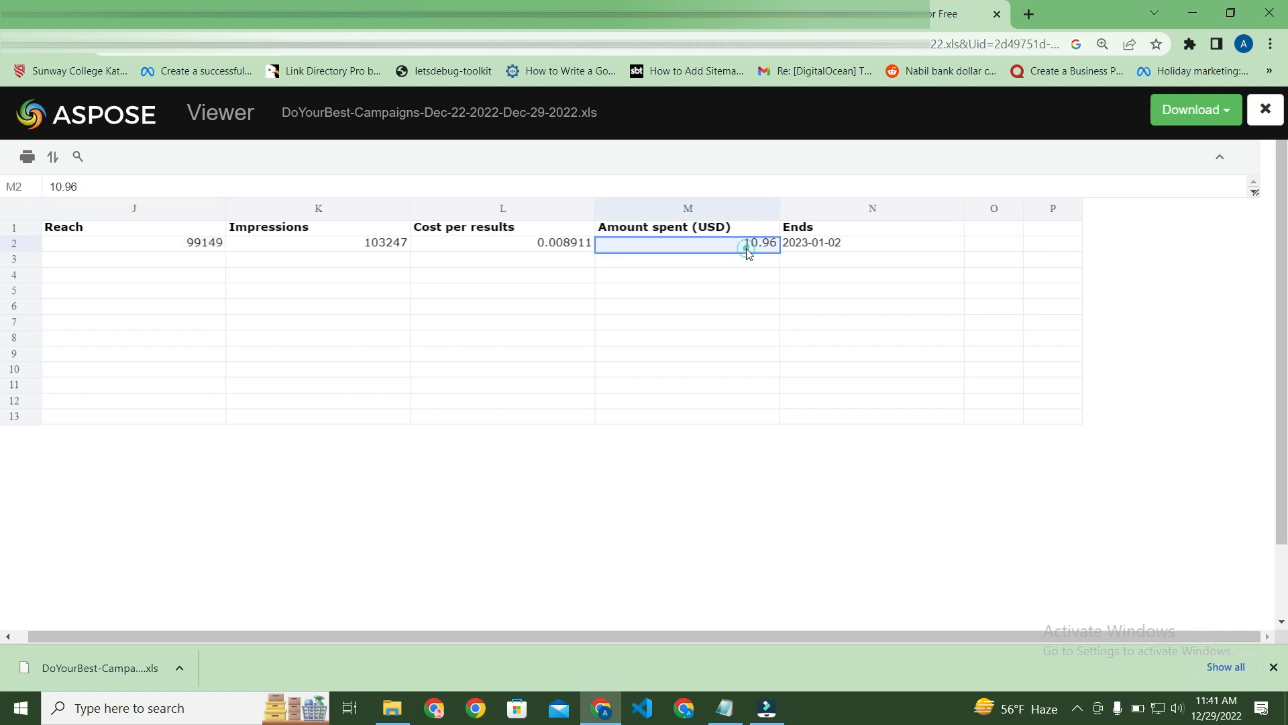
{"action": "left_click", "coordinate": [497, 13]}
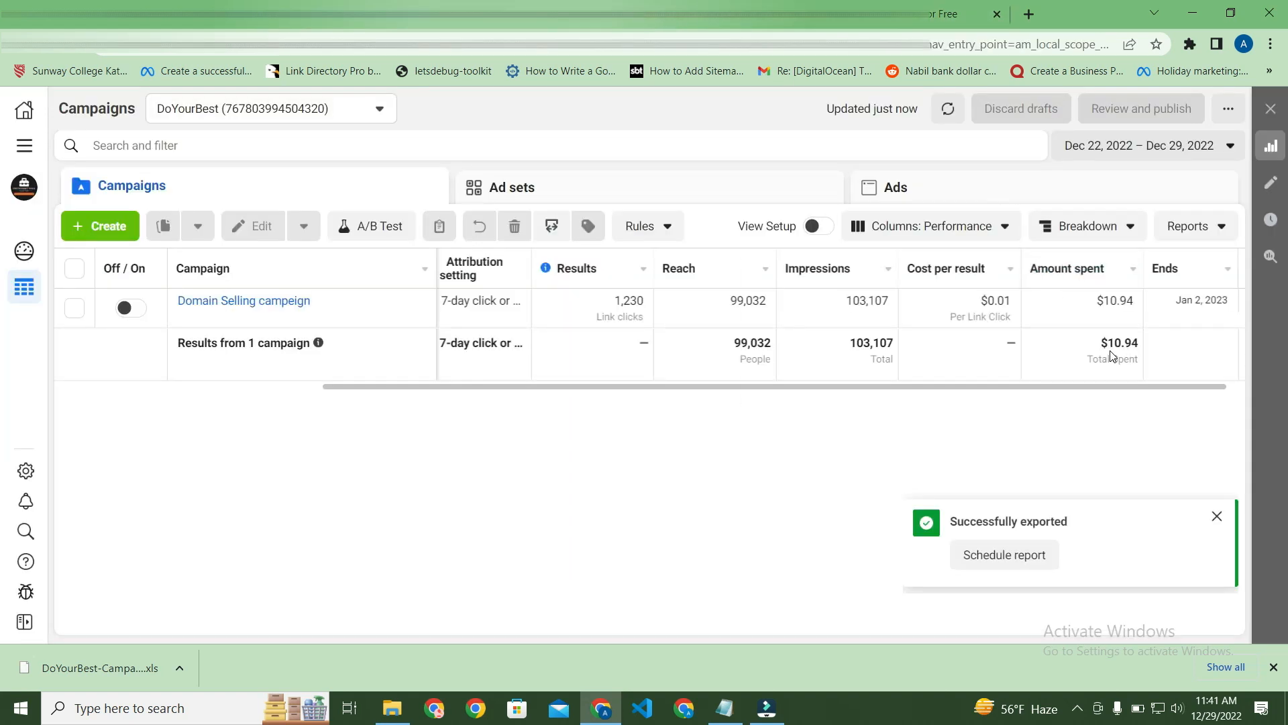
{"action": "left_click_drag", "start_coordinate": [1103, 347], "coordinate": [1144, 349]}
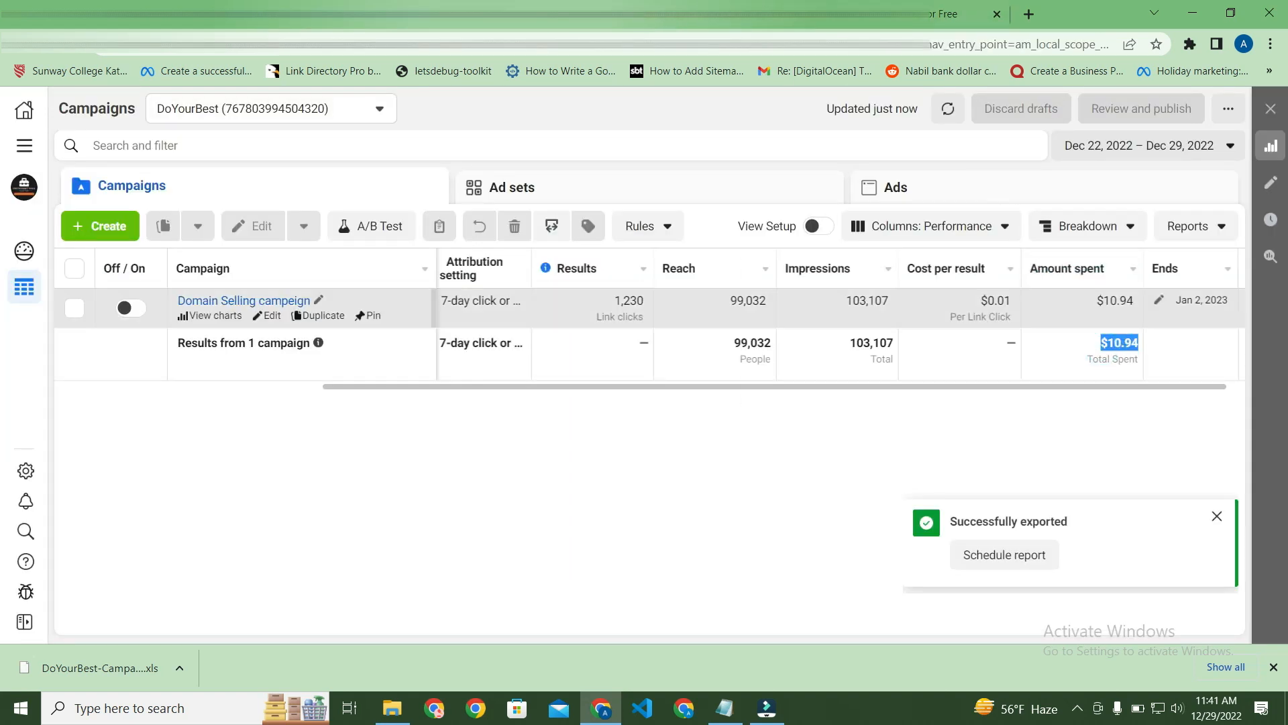
{"action": "key", "text": "ctrl+Tab"}
{"action": "key", "text": "ctrl+Tab"}
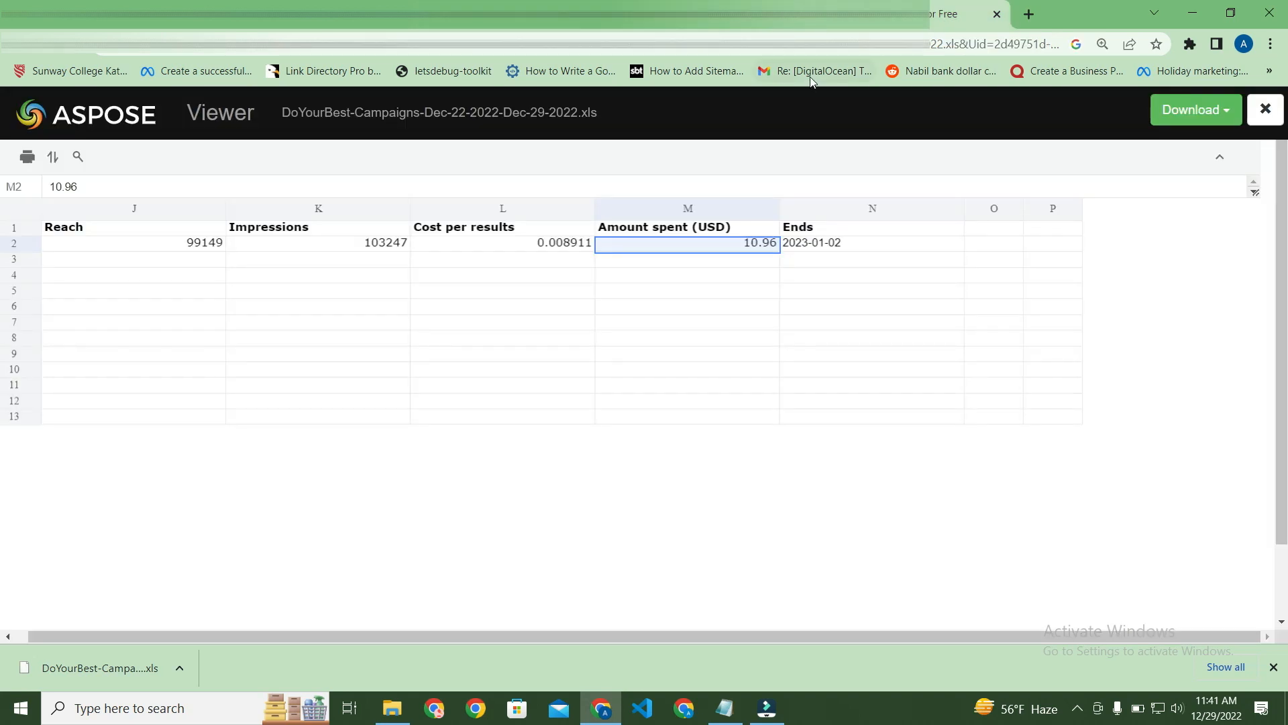
Return to Ads Manager and dismiss the export notification and the browser's download bar.
{"action": "left_click", "coordinate": [547, 13]}
{"action": "left_click", "coordinate": [692, 450]}
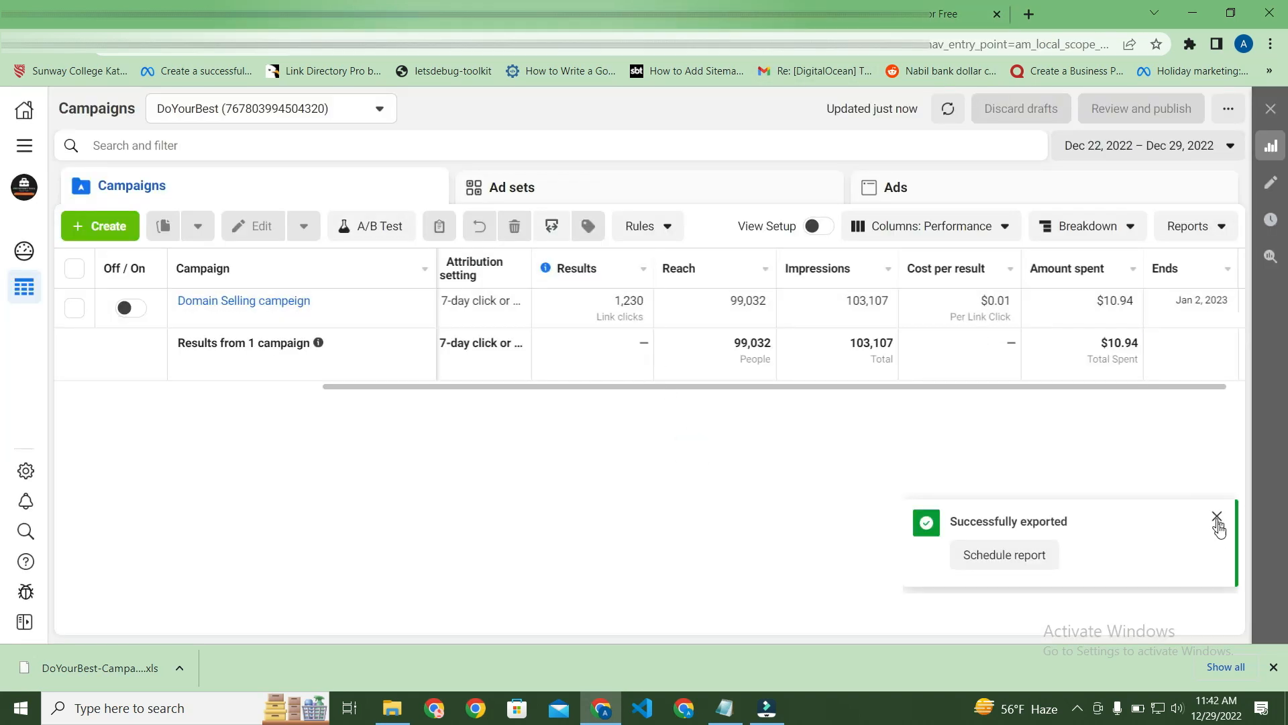
{"action": "left_click", "coordinate": [1216, 518]}
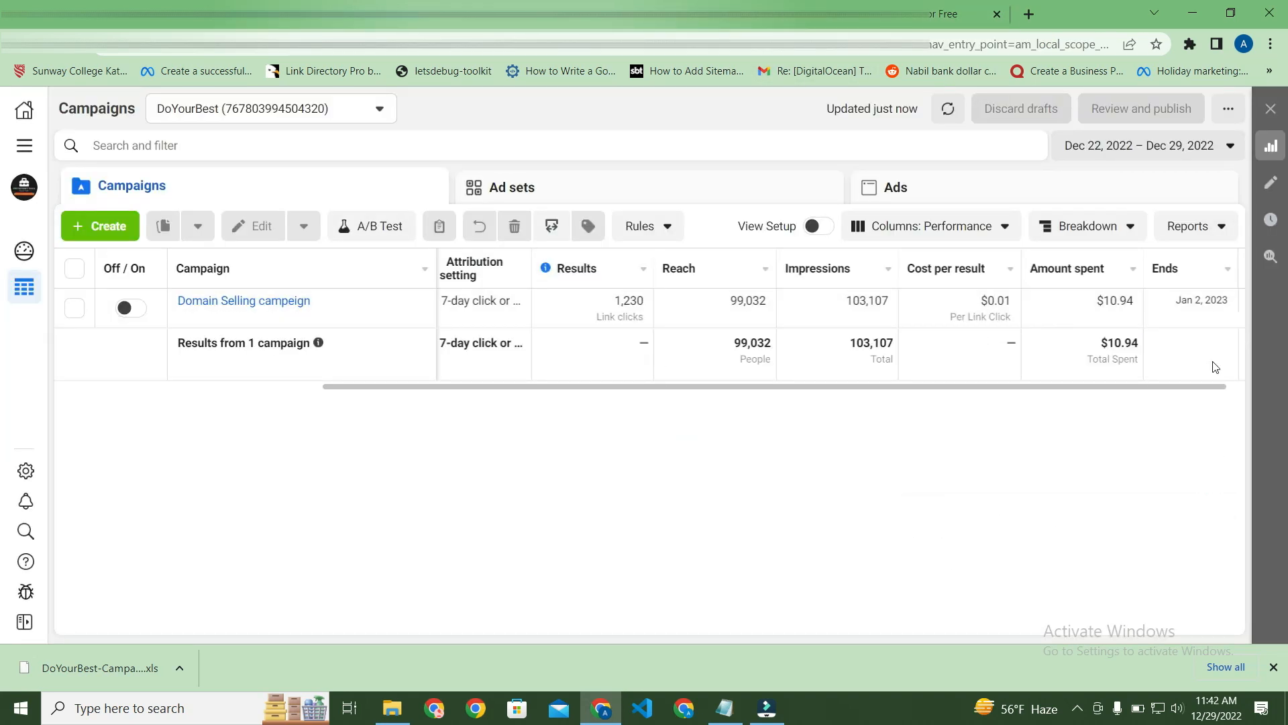
{"action": "left_click", "coordinate": [1273, 667]}
{"action": "left_click", "coordinate": [952, 14]}
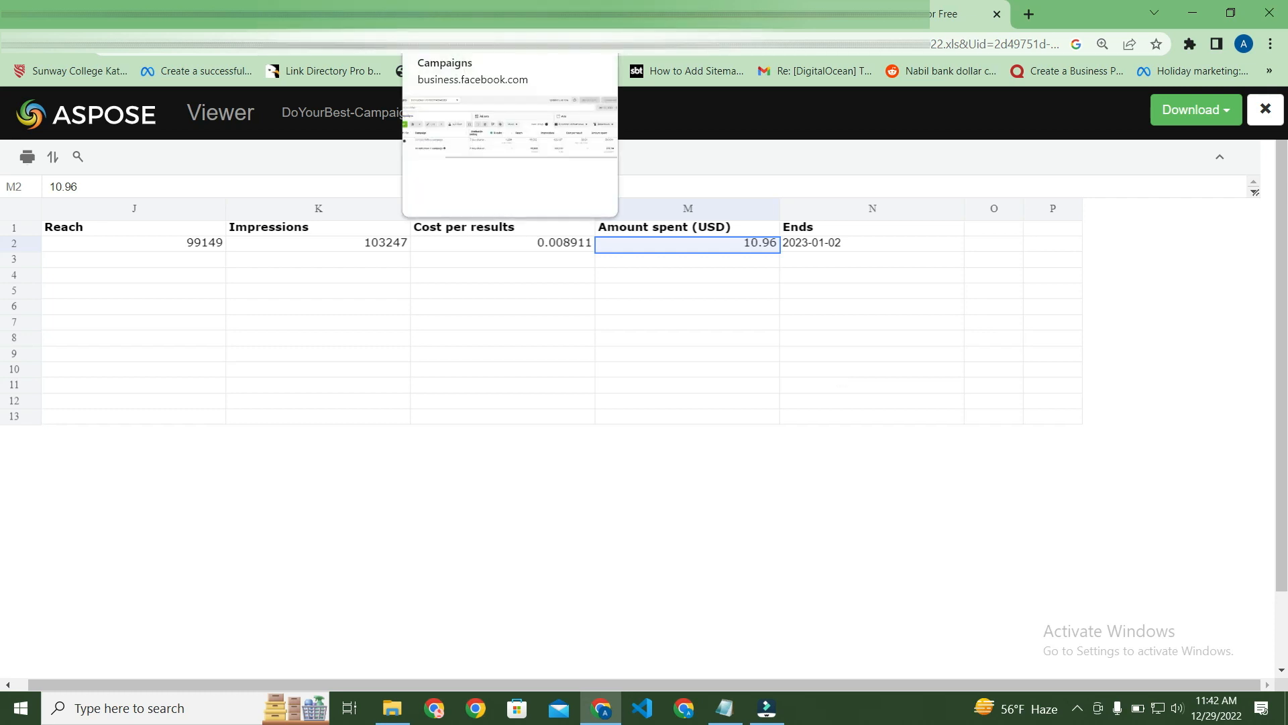
{"action": "left_click", "coordinate": [470, 14]}
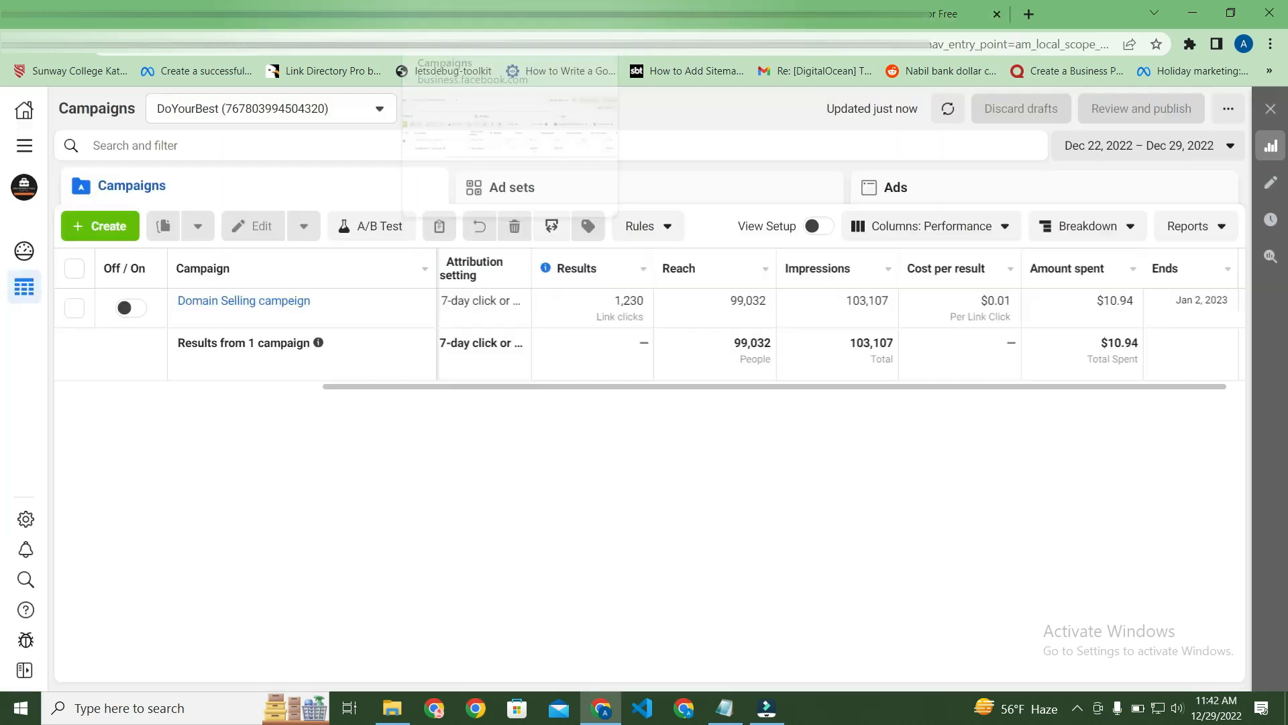
Create a custom report from the campaign table and close the introductory pop-ups about breakdowns and color scale formatting.
{"action": "left_click", "coordinate": [1205, 232]}
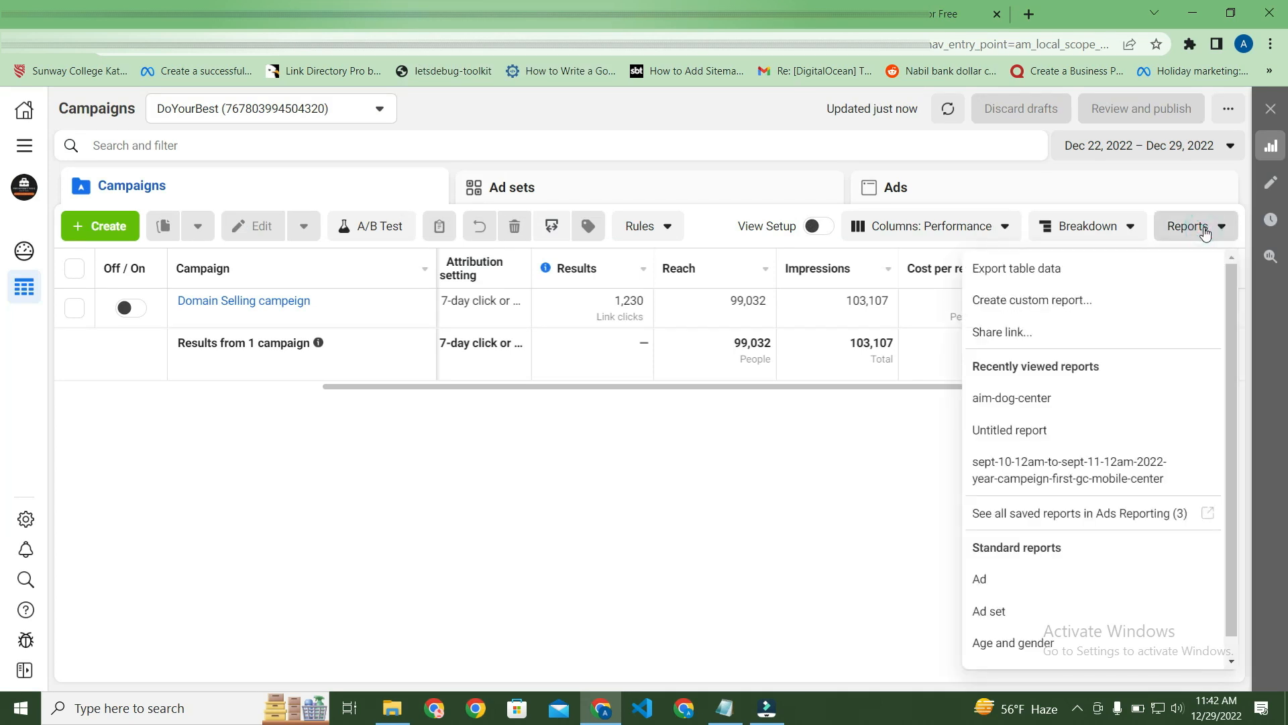
{"action": "left_click", "coordinate": [1071, 302]}
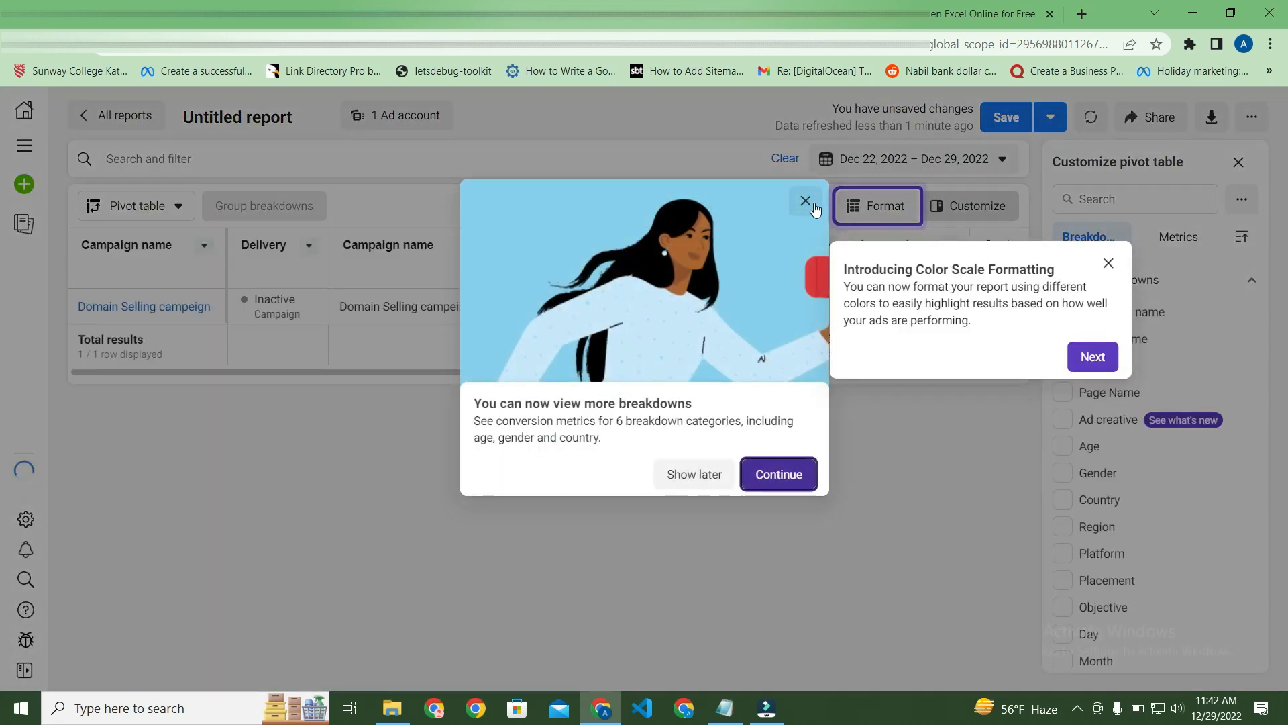
{"action": "left_click", "coordinate": [805, 200]}
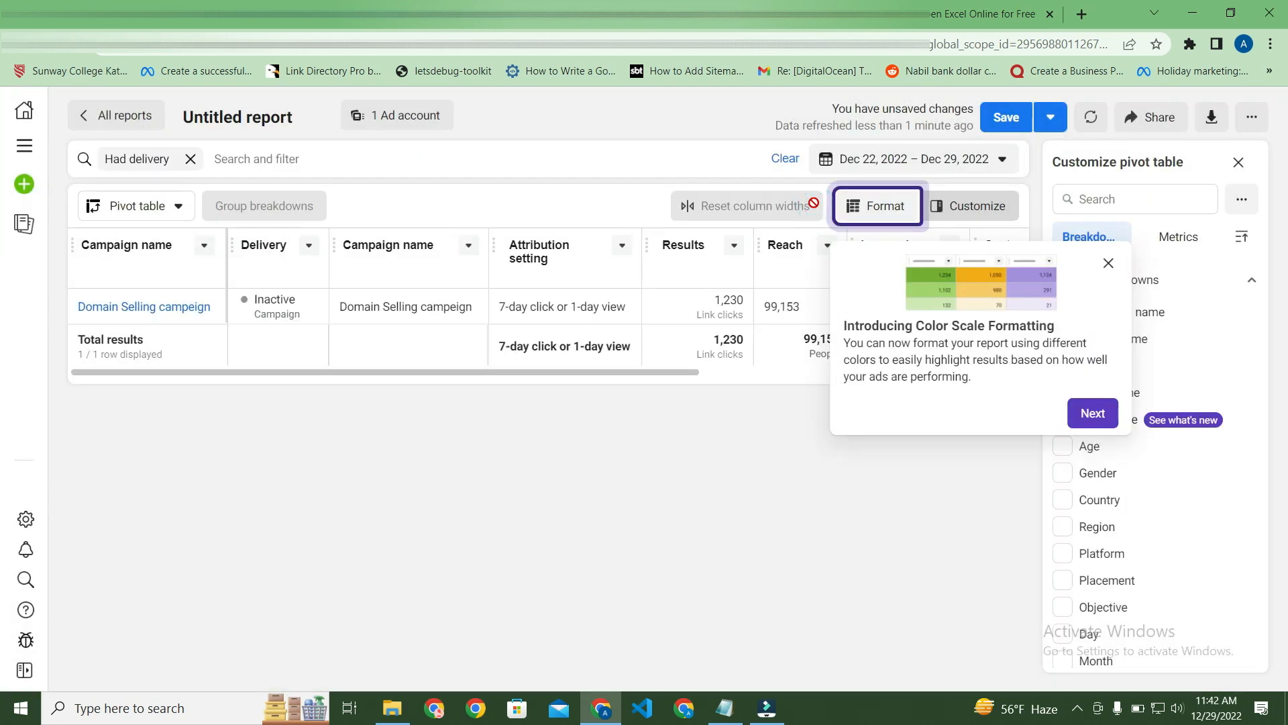
{"action": "left_click", "coordinate": [1108, 263]}
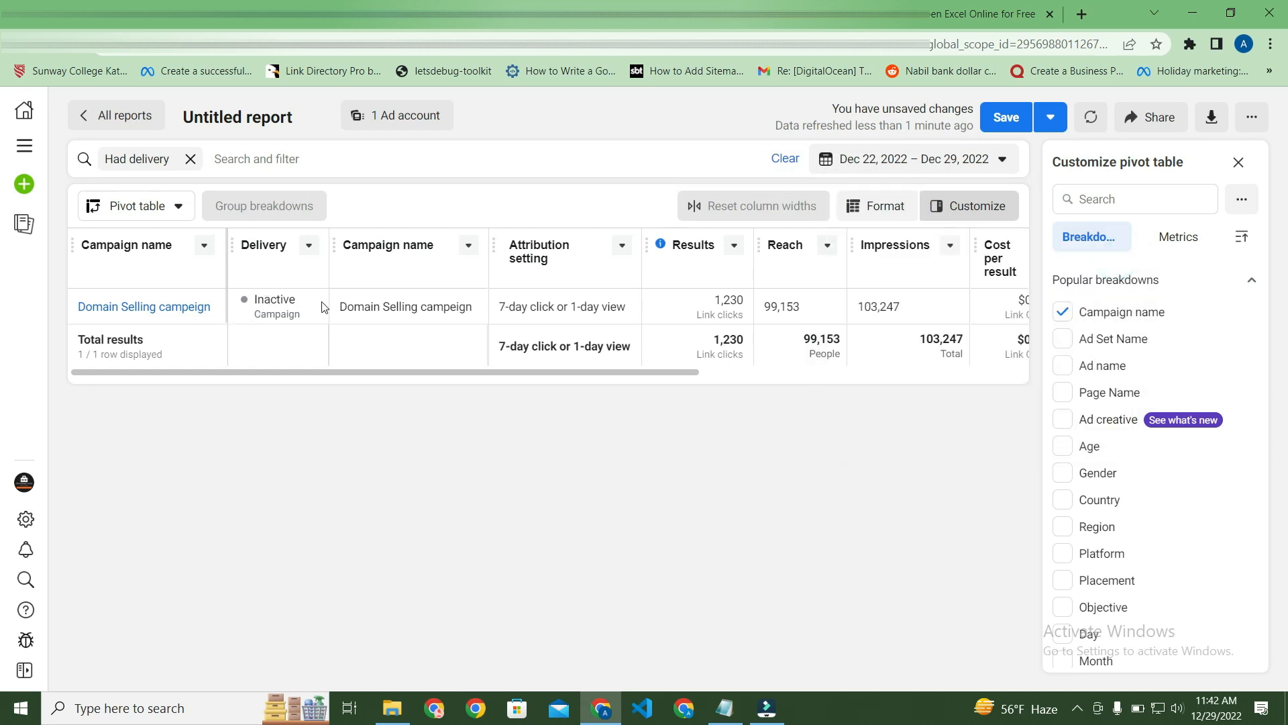
Remove the duplicate Campaign name column and the Attribution setting column from the custom report.
{"action": "left_click", "coordinate": [469, 248]}
{"action": "left_click", "coordinate": [414, 401]}
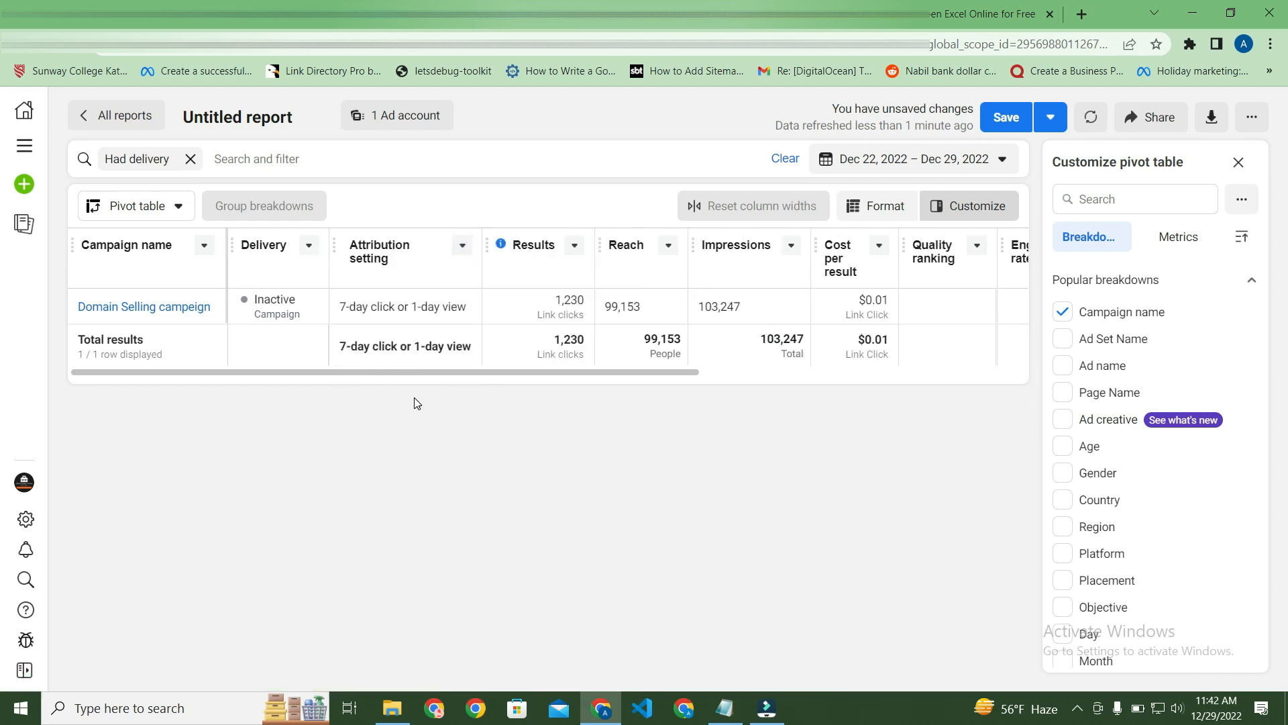
{"action": "left_click", "coordinate": [462, 245]}
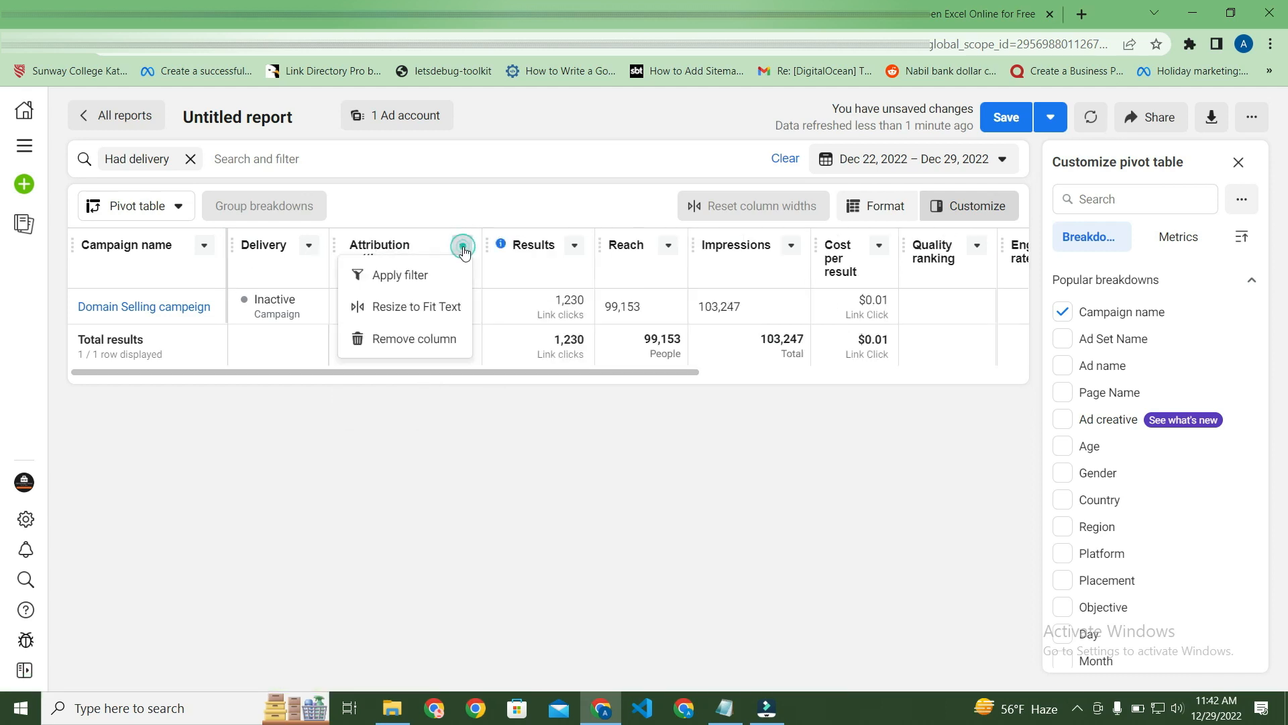
{"action": "left_click", "coordinate": [428, 339]}
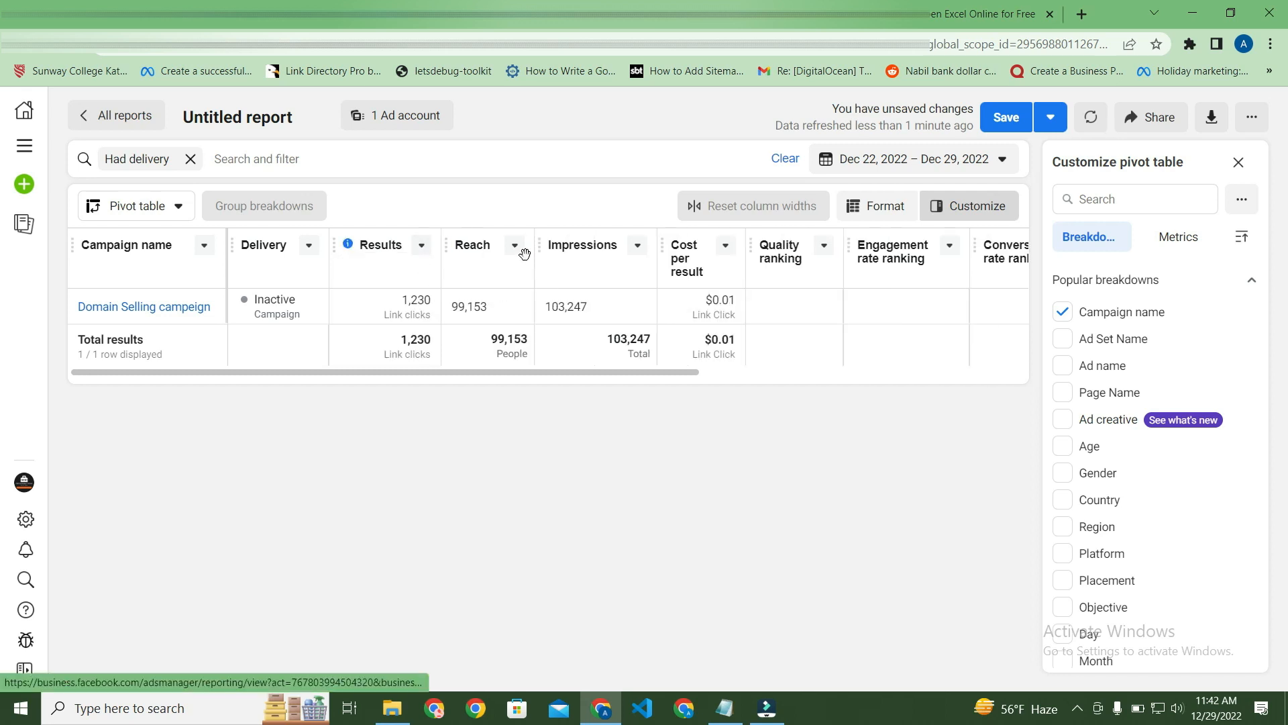
Remove the Quality ranking, Engagement rate ranking and Conversion rate ranking columns from the report.
{"action": "left_click", "coordinate": [822, 247]}
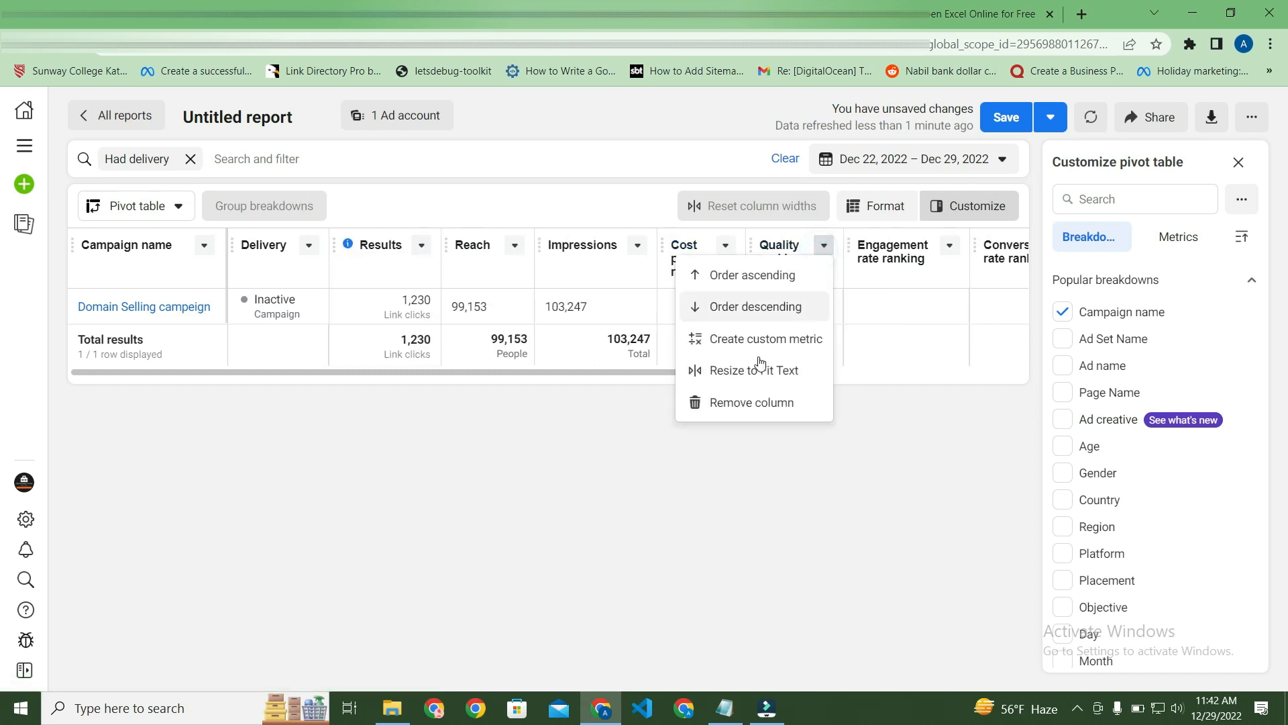
{"action": "left_click", "coordinate": [752, 403]}
{"action": "left_click", "coordinate": [847, 249]}
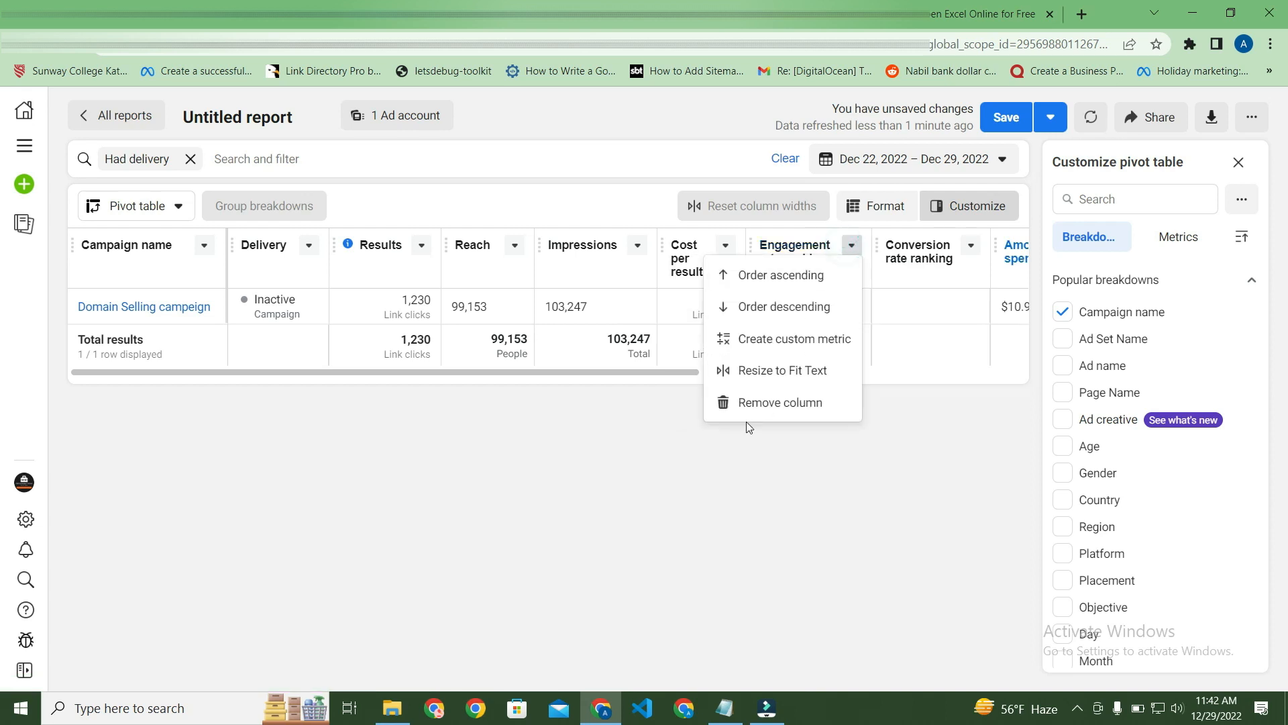
{"action": "left_click", "coordinate": [750, 404]}
{"action": "left_click", "coordinate": [845, 248]}
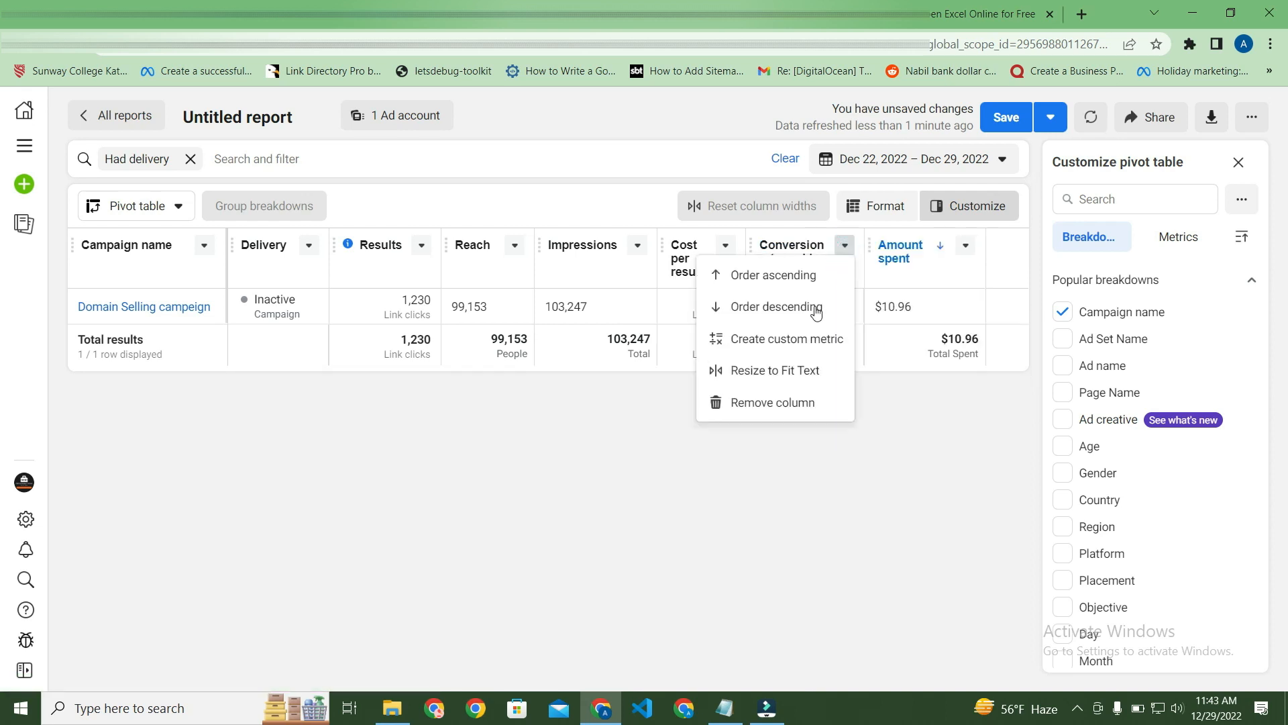
{"action": "left_click", "coordinate": [748, 401]}
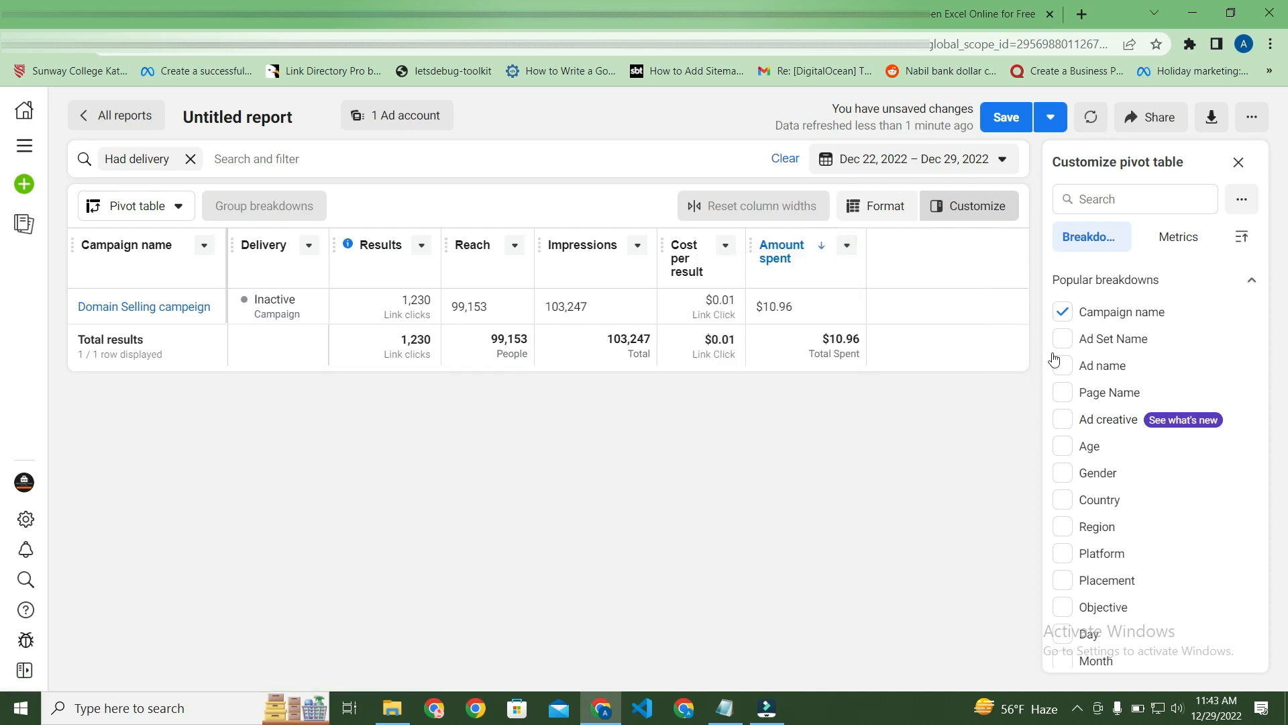
Add the Ad creative and Objective breakdowns to the pivot table and look over the report's rows.
{"action": "left_click", "coordinate": [1063, 423]}
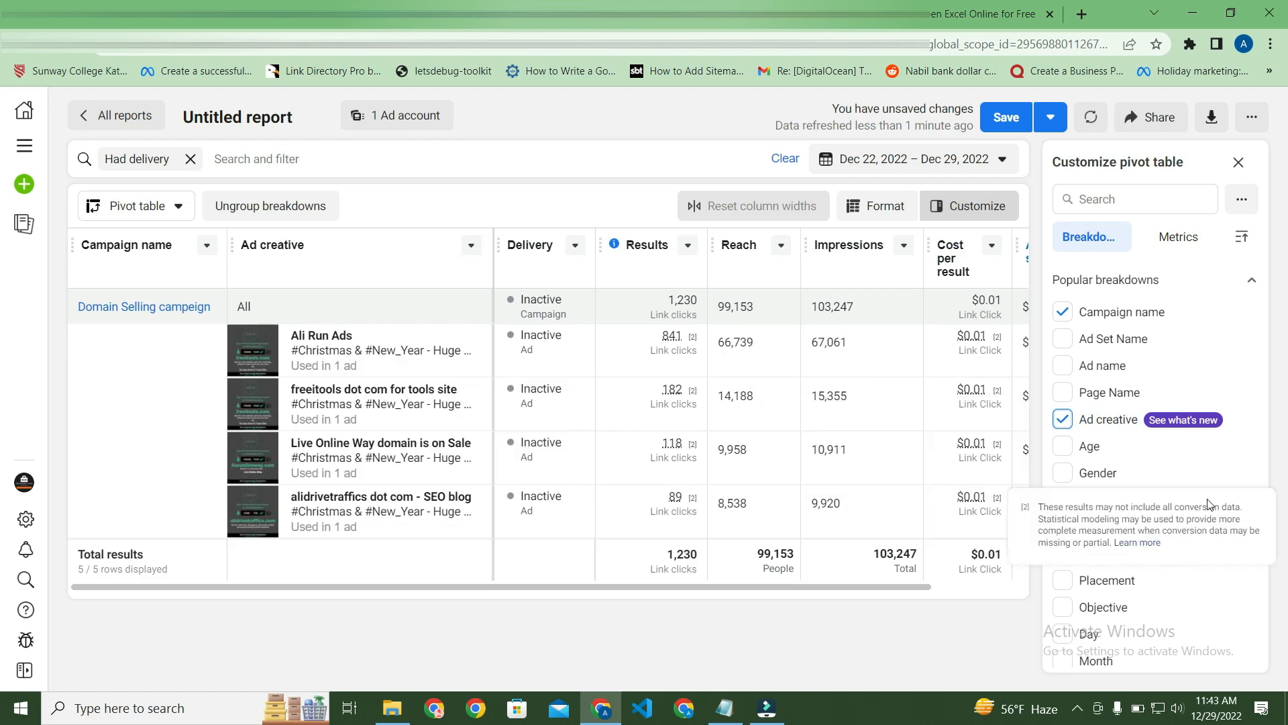
{"action": "left_click", "coordinate": [1069, 610]}
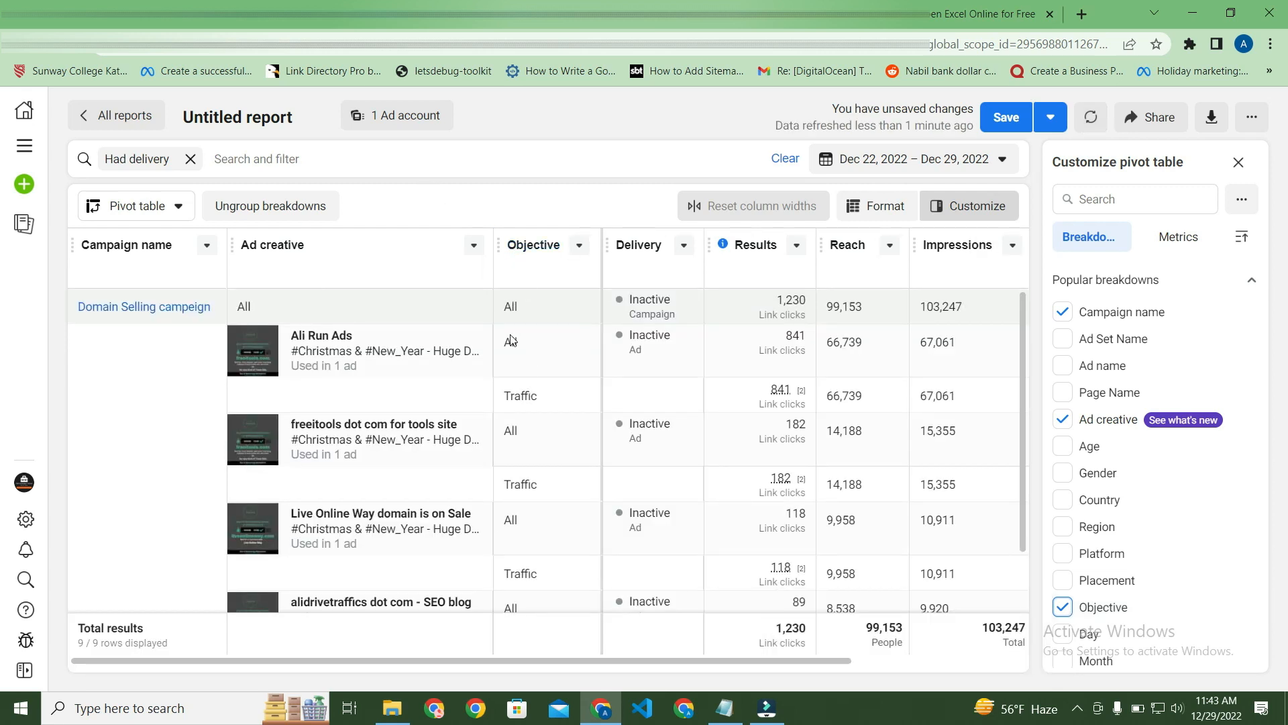
{"action": "scroll", "coordinate": [539, 553], "scroll_direction": "down", "scroll_amount": 1}
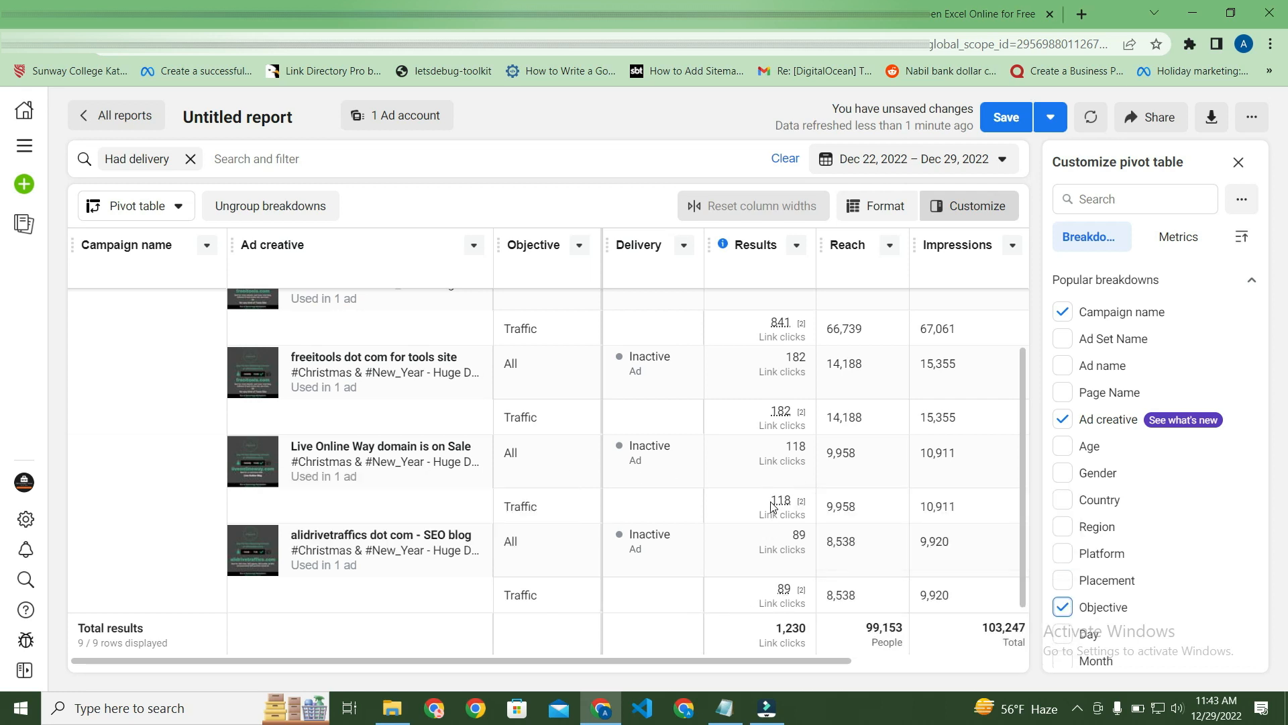
{"action": "scroll", "coordinate": [773, 506], "scroll_direction": "up", "scroll_amount": 1}
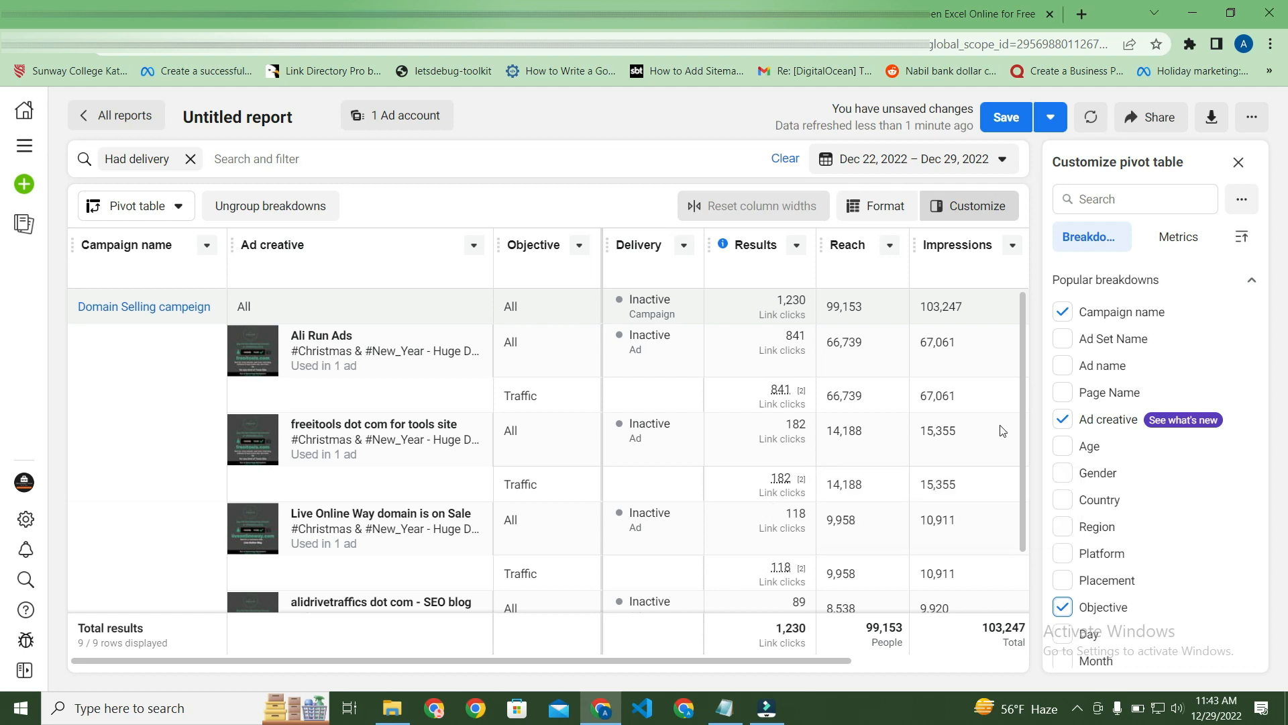
{"action": "scroll", "coordinate": [1107, 436], "scroll_direction": "down", "scroll_amount": 3}
{"action": "scroll", "coordinate": [1107, 436], "scroll_direction": "up", "scroll_amount": 3}
{"action": "left_click_drag", "start_coordinate": [789, 661], "coordinate": [516, 500]}
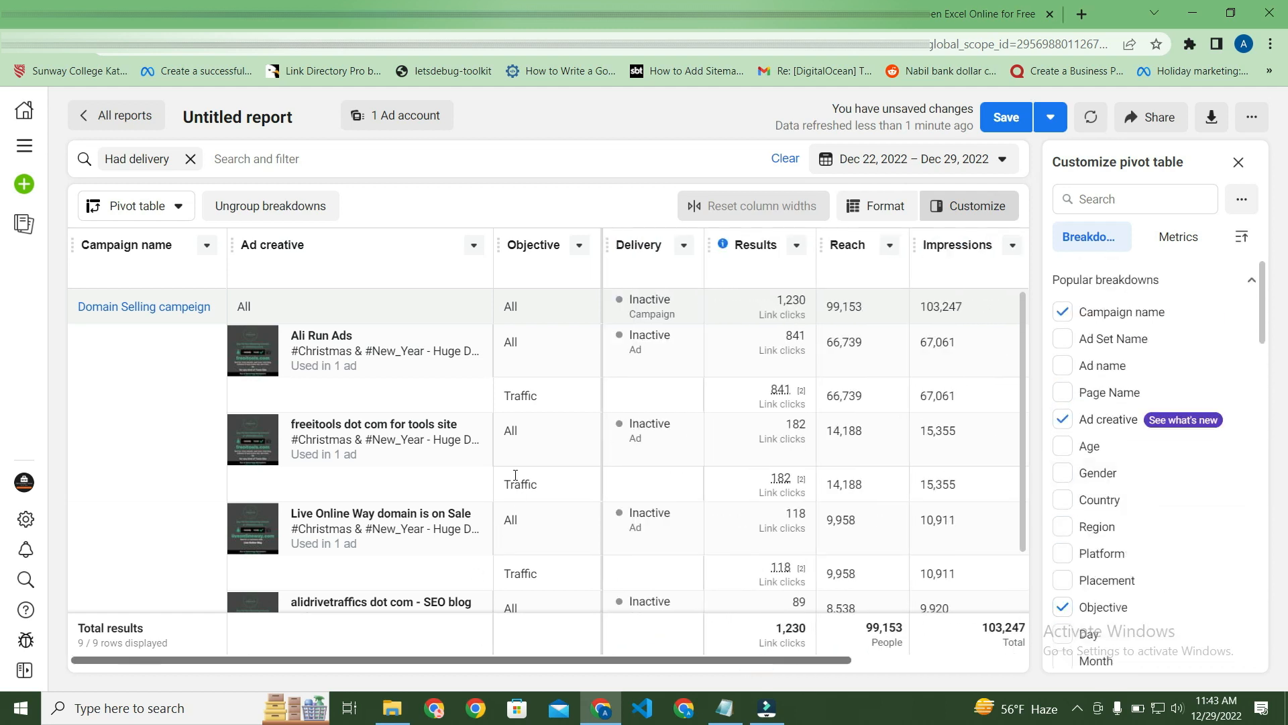
Rename the report as domain-flipping-sell-by-fb-ads and save it.
{"action": "left_click", "coordinate": [265, 119]}
{"action": "type", "text": "domain-flipping-sell-by-fb-ads"}
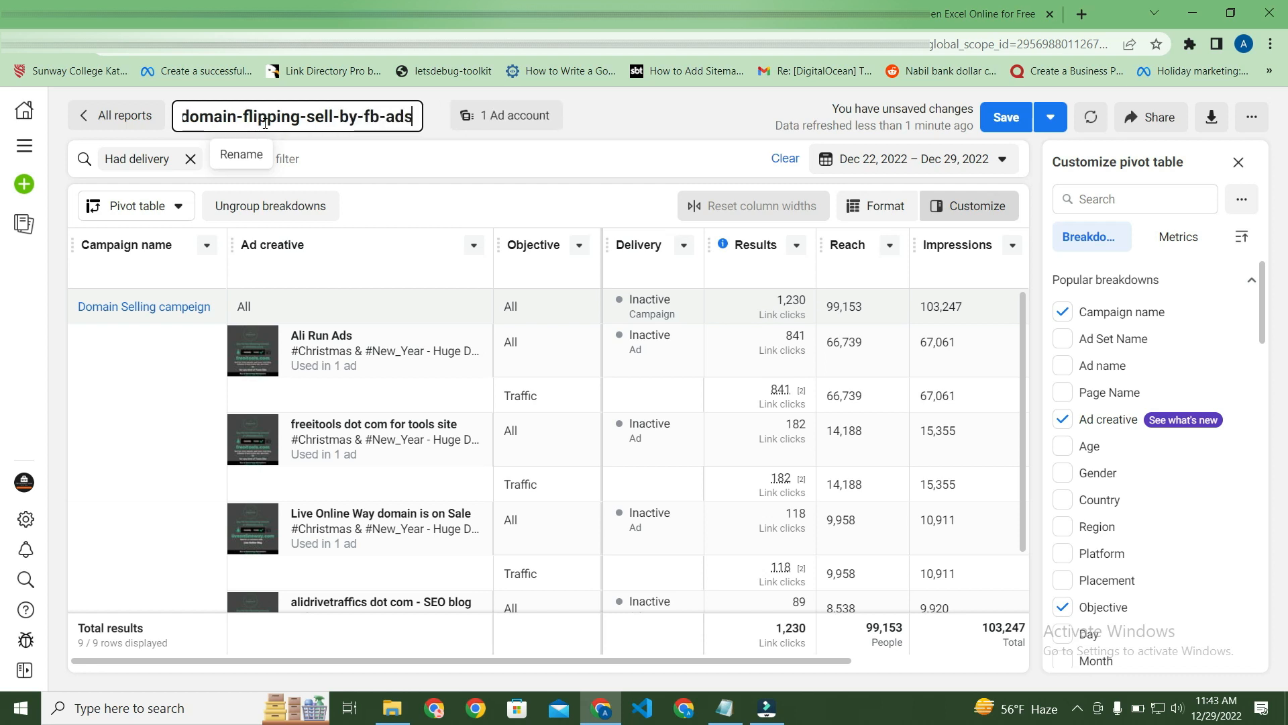
{"action": "key", "text": "Return"}
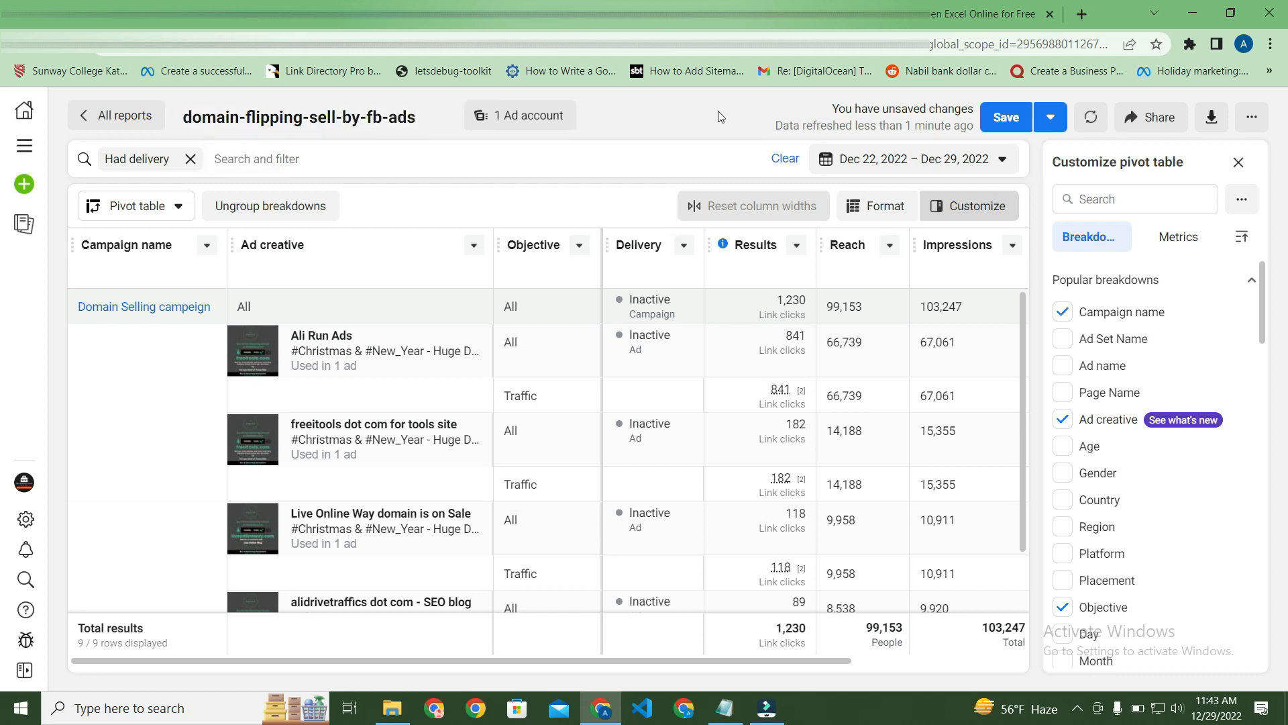
{"action": "left_click", "coordinate": [1021, 125]}
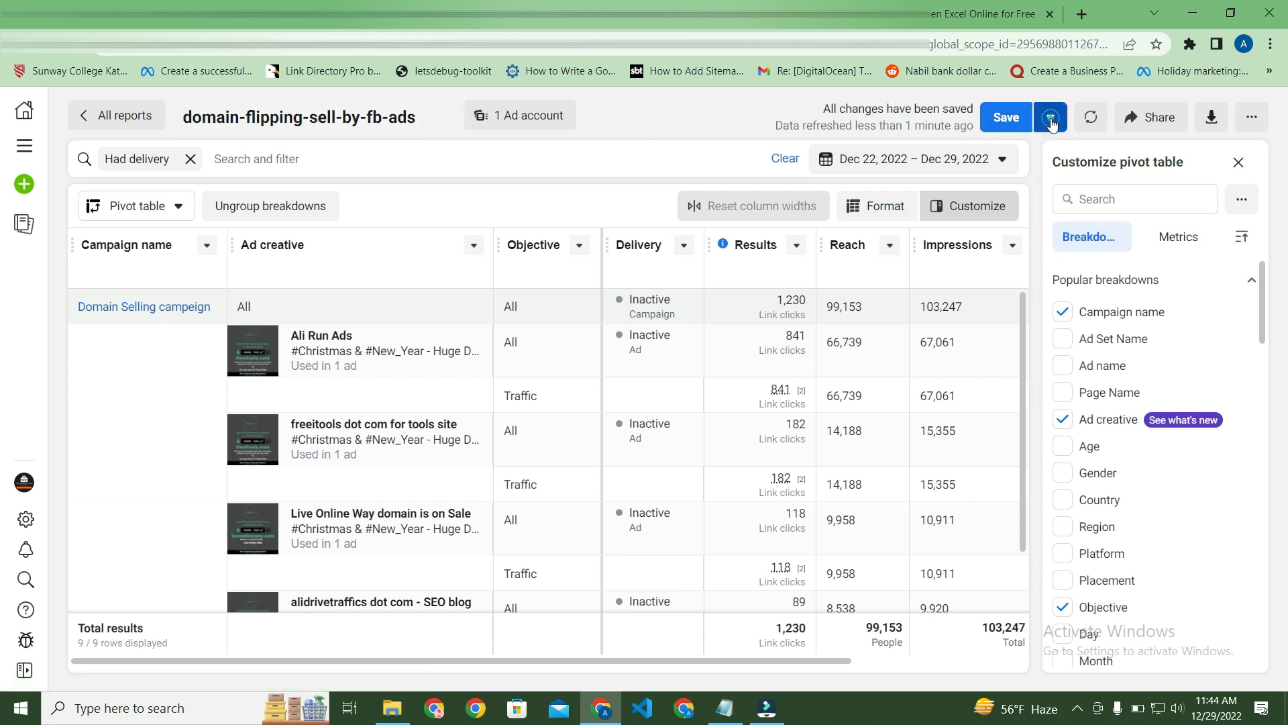
{"action": "left_click", "coordinate": [1051, 123]}
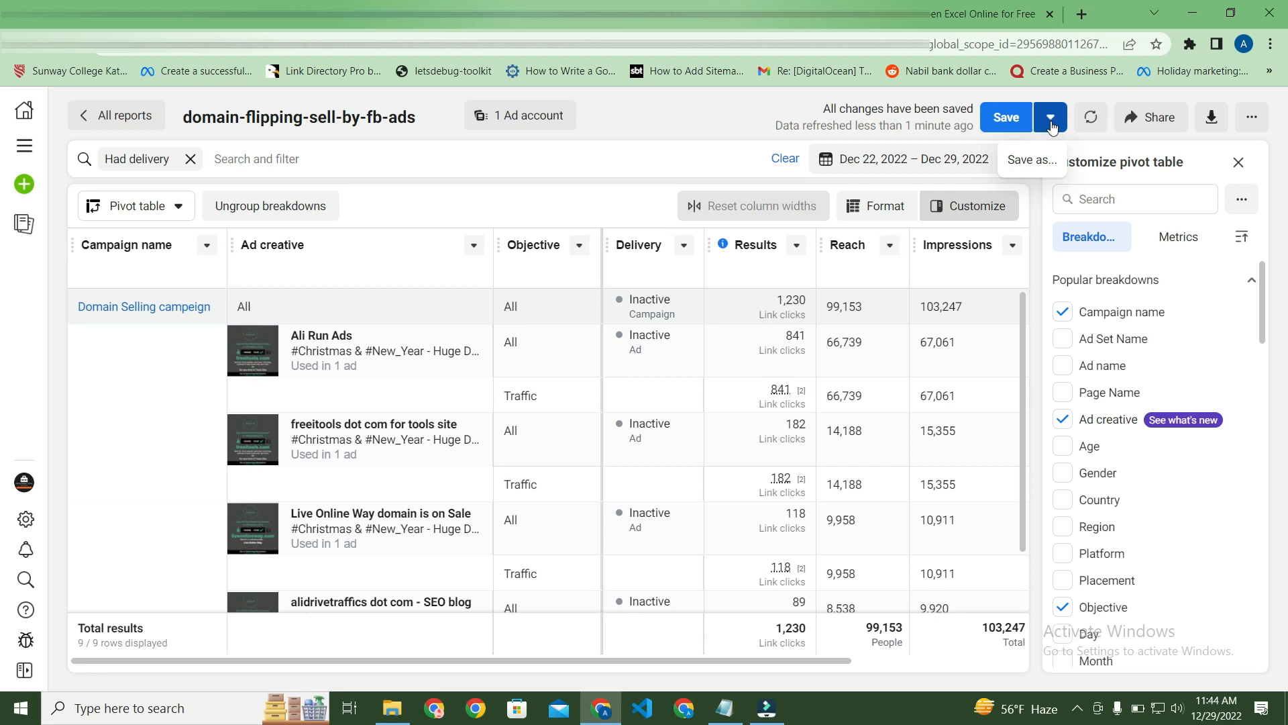
{"action": "left_click", "coordinate": [1035, 160]}
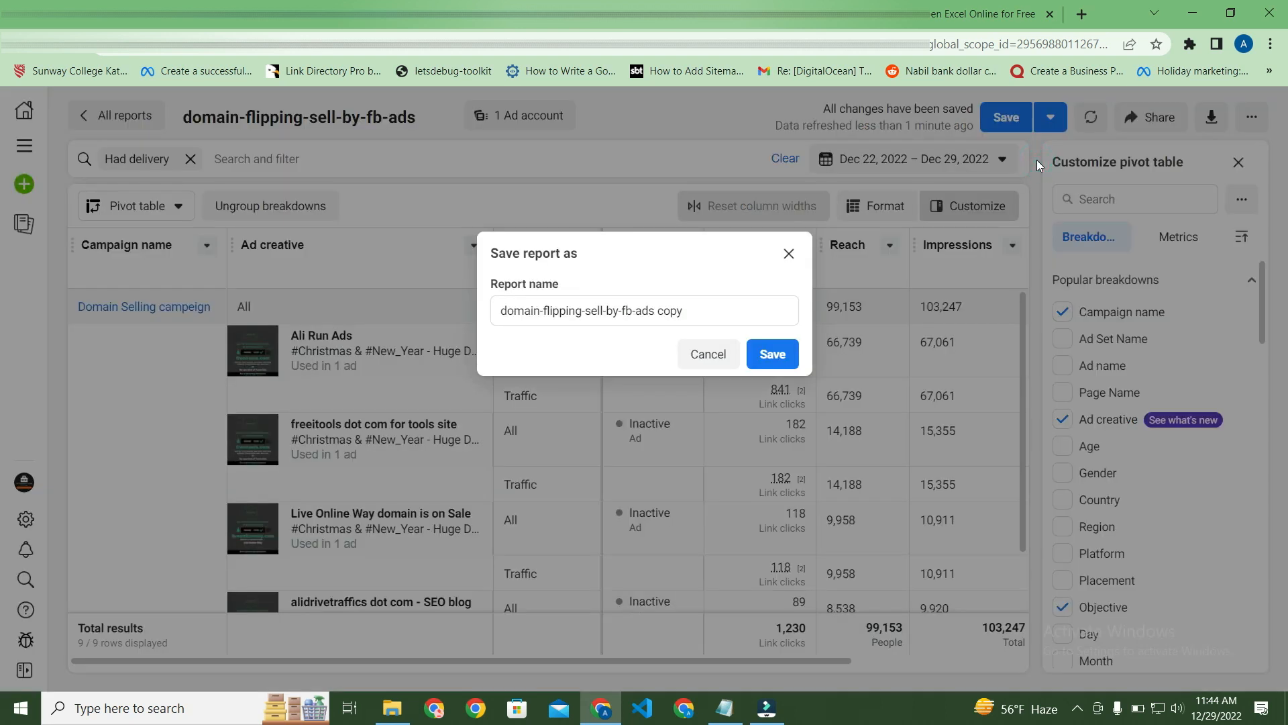
{"action": "left_click", "coordinate": [710, 352]}
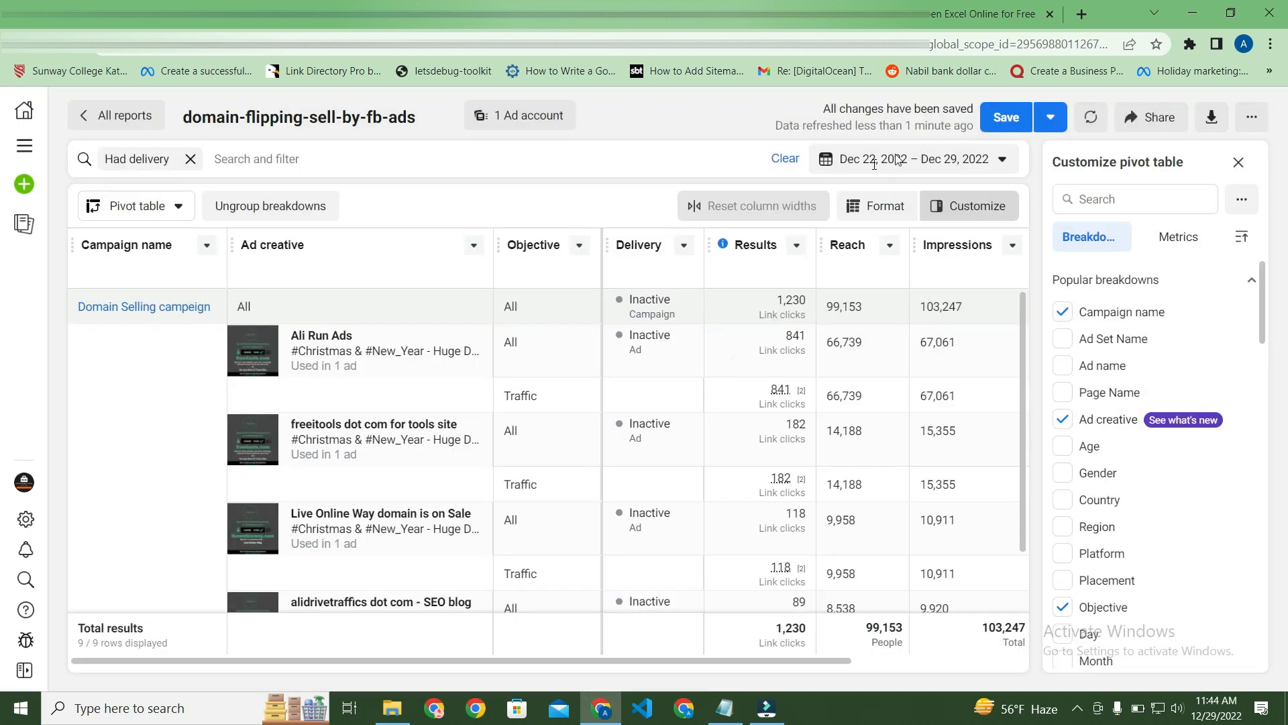
Export the report as a formatted data table (.xlsx) named domain-flipping-sell-by-fb-ads, and remove the report's Had delivery filter.
{"action": "left_click", "coordinate": [1214, 118]}
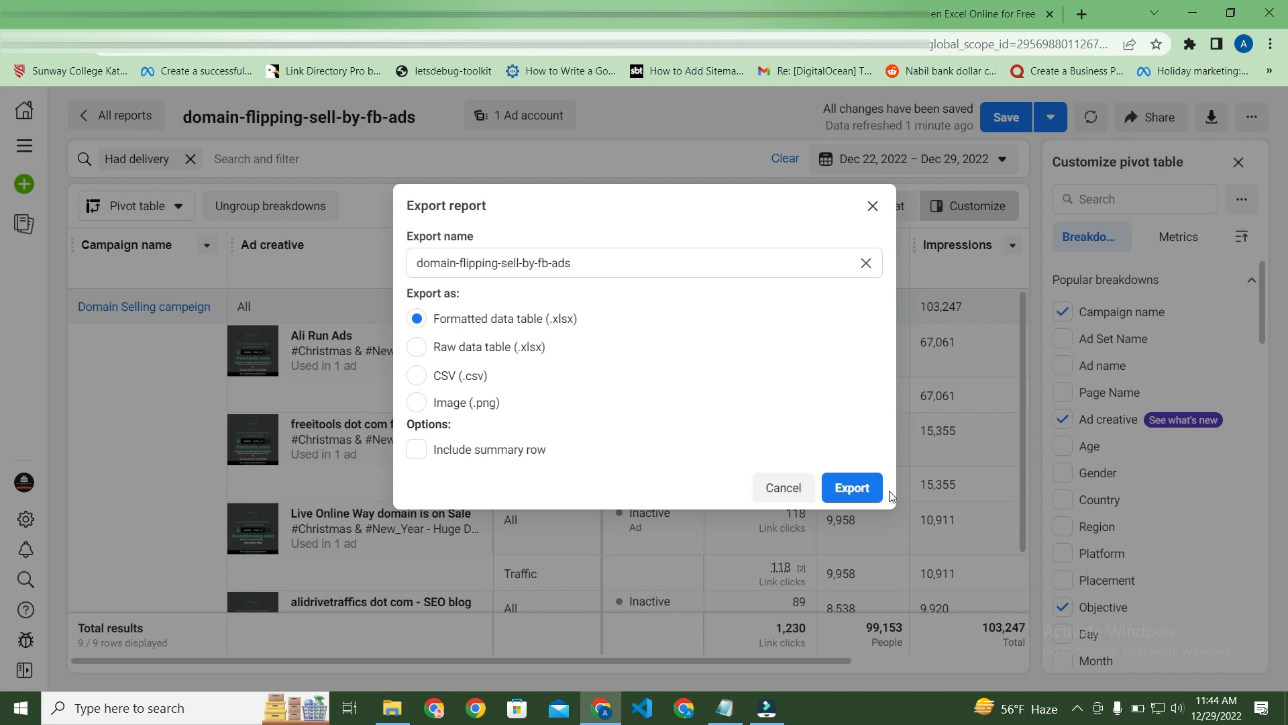
{"action": "left_click", "coordinate": [865, 490]}
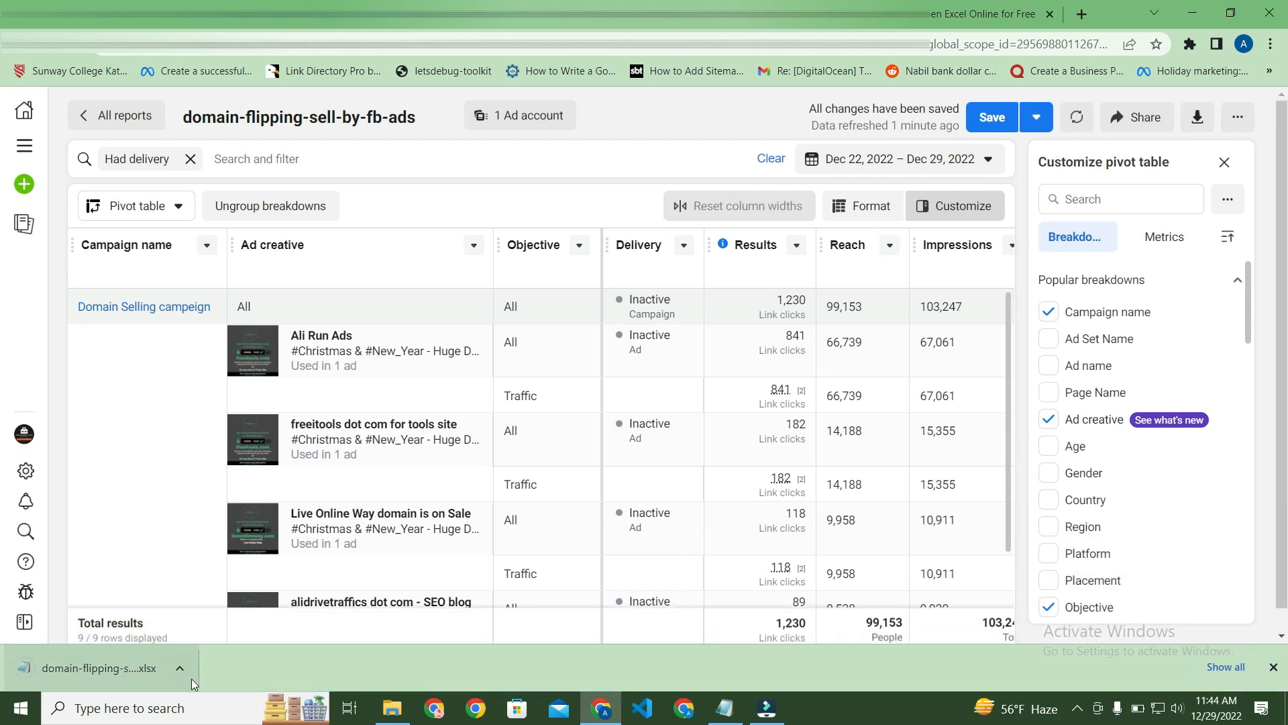
{"action": "left_click", "coordinate": [191, 159]}
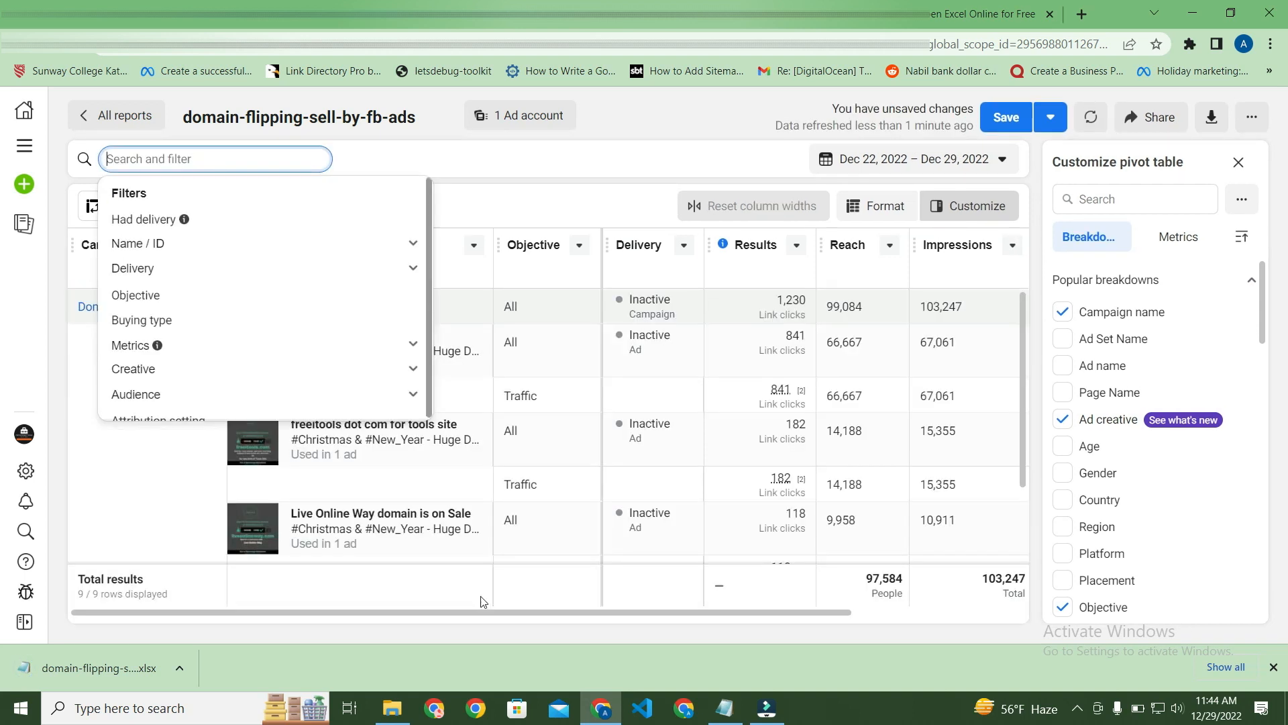
{"action": "left_click", "coordinate": [500, 626]}
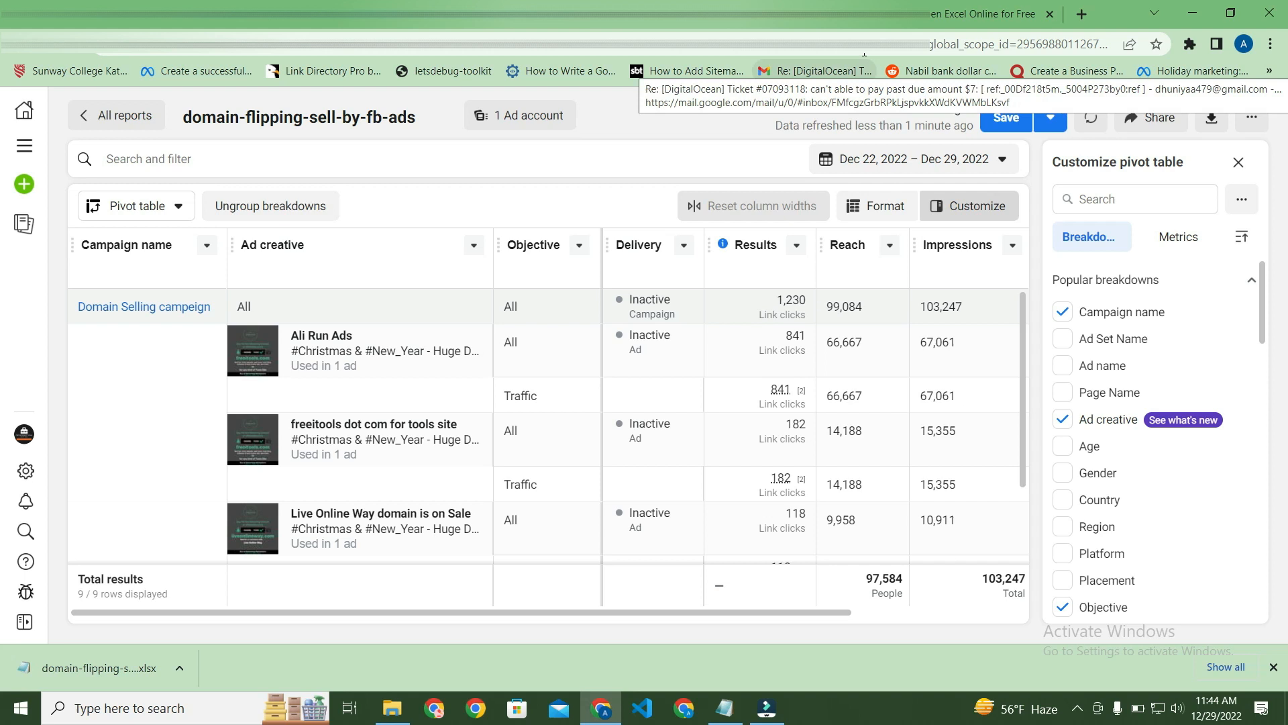
Switch to the Aspose Excel viewer, show the downloaded domain-flipping-sell-by-fb-ads file in its folder, and reduce the page zoom to 100%.
{"action": "left_click", "coordinate": [952, 14]}
{"action": "left_click", "coordinate": [179, 668]}
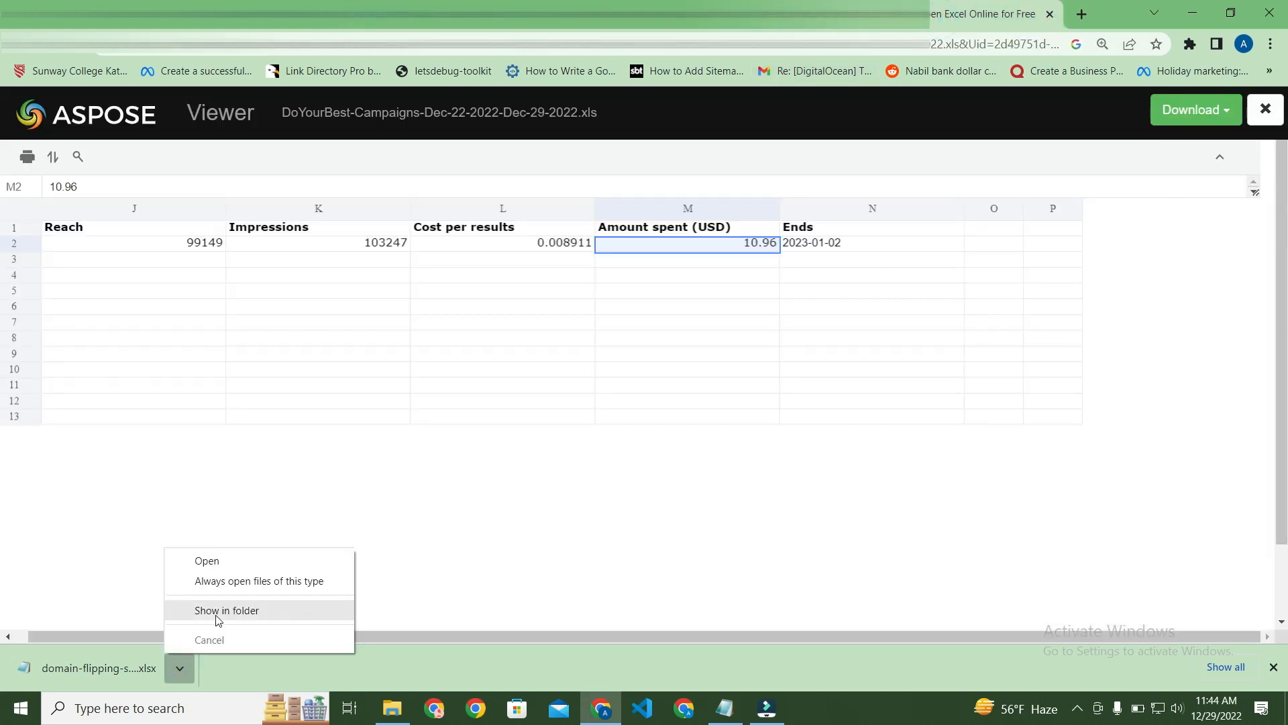
{"action": "left_click", "coordinate": [216, 611]}
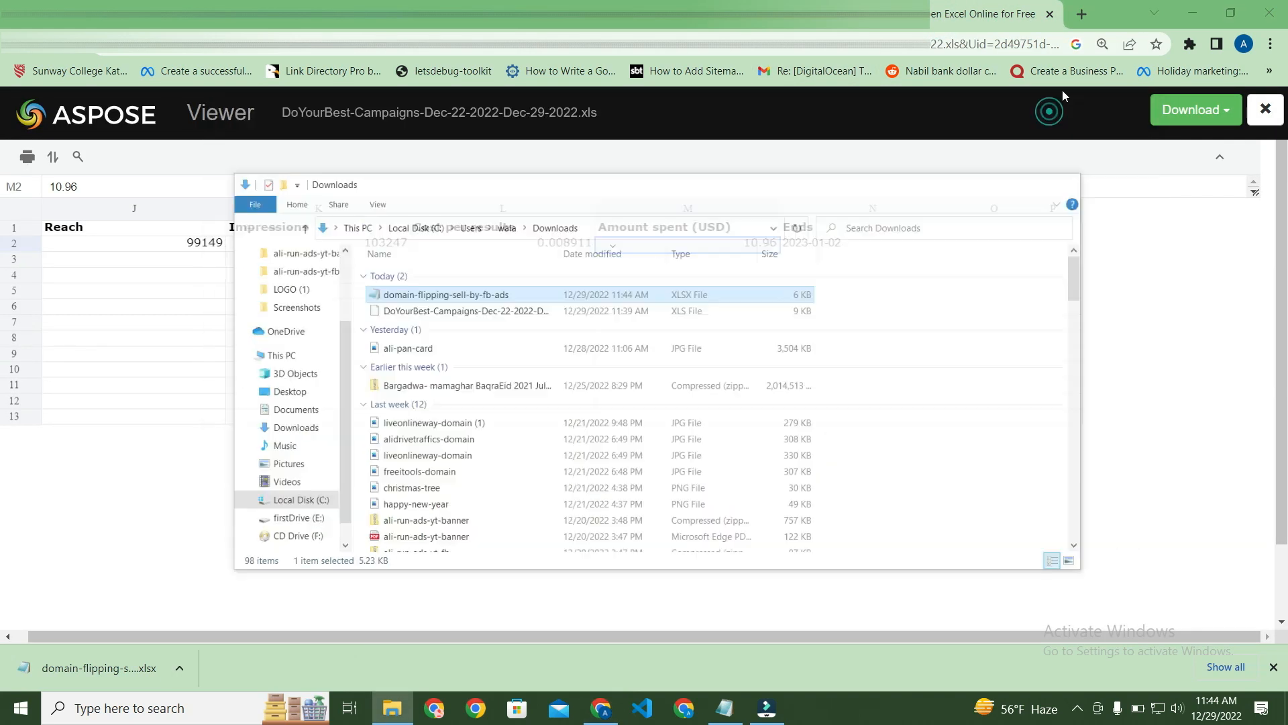
{"action": "left_click", "coordinate": [1058, 110]}
{"action": "left_click", "coordinate": [1102, 43]}
{"action": "left_click", "coordinate": [1055, 74]}
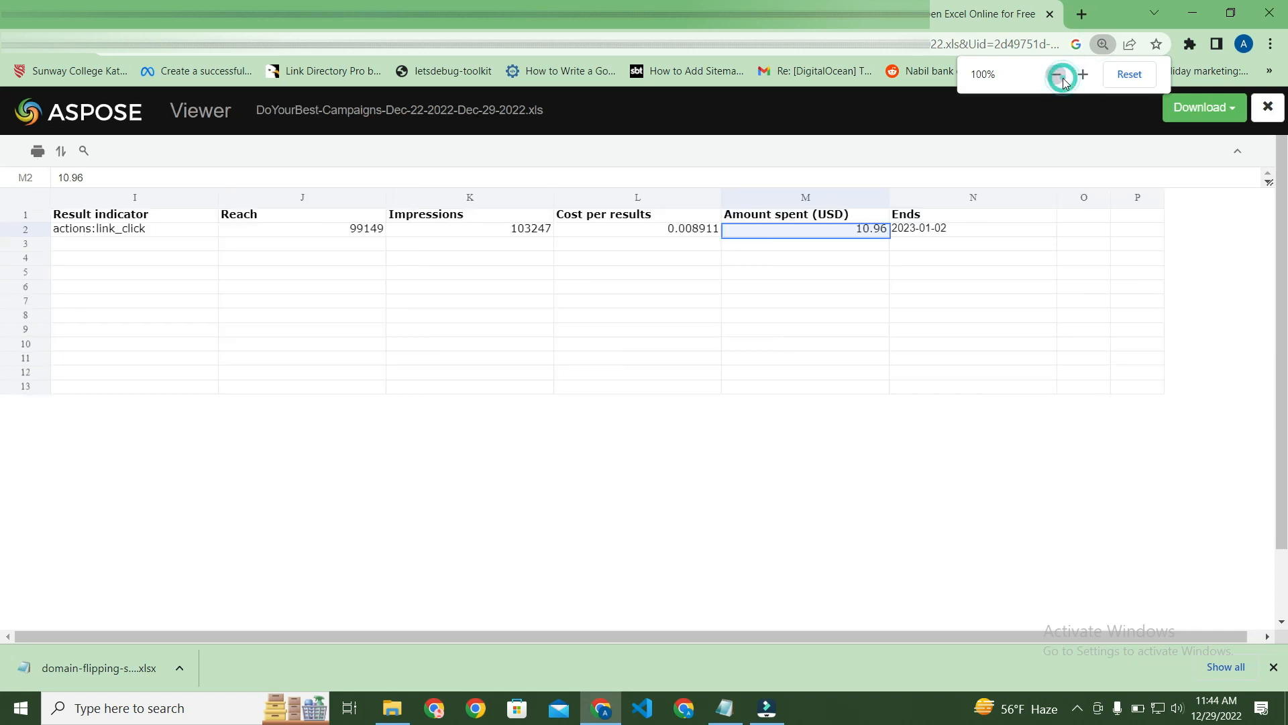
Return to the viewer's upload page and upload domain-flipping-sell-by-fb-ads.xlsx from Downloads for viewing.
{"action": "left_click", "coordinate": [32, 56]}
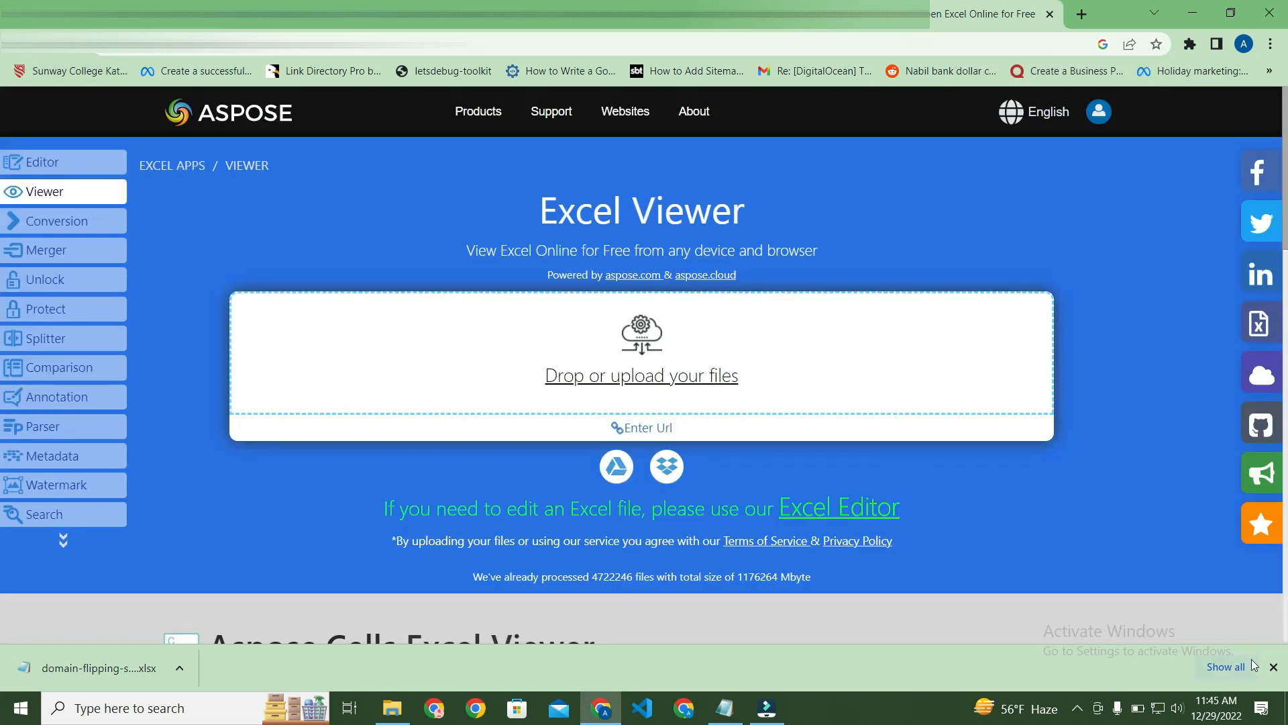
{"action": "left_click", "coordinate": [702, 374]}
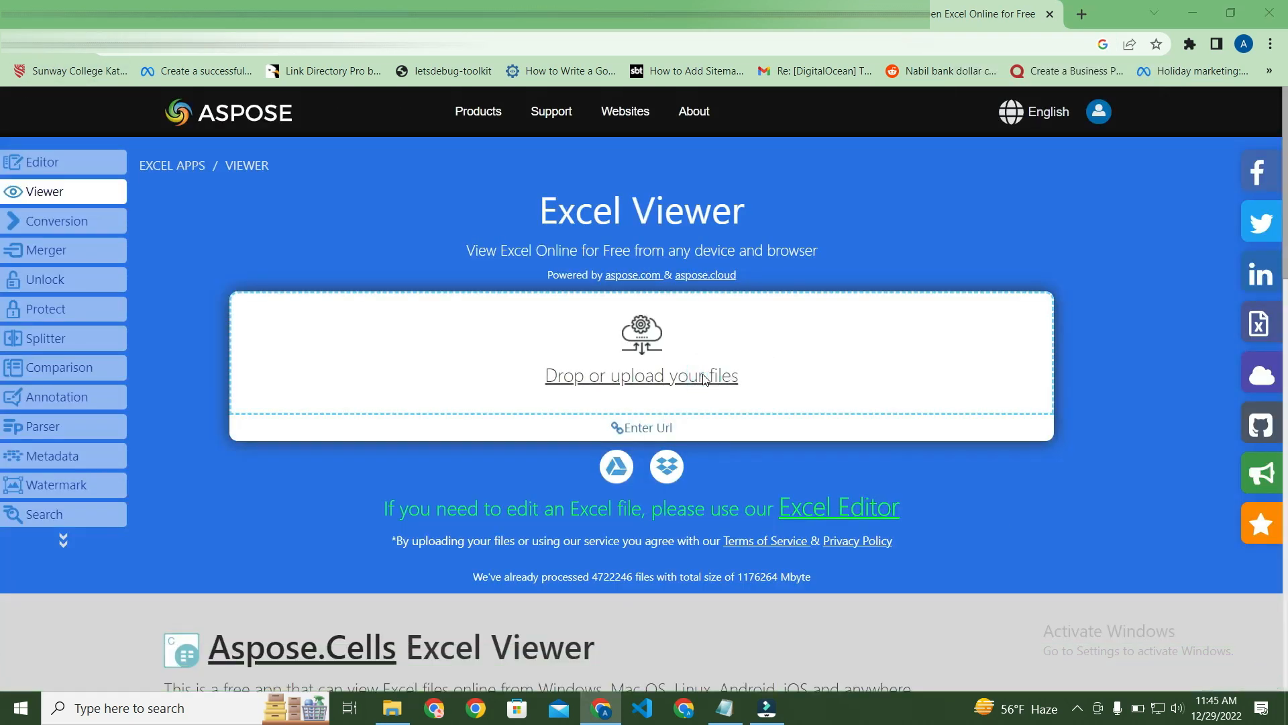
{"action": "left_click", "coordinate": [567, 240]}
{"action": "left_click", "coordinate": [894, 472]}
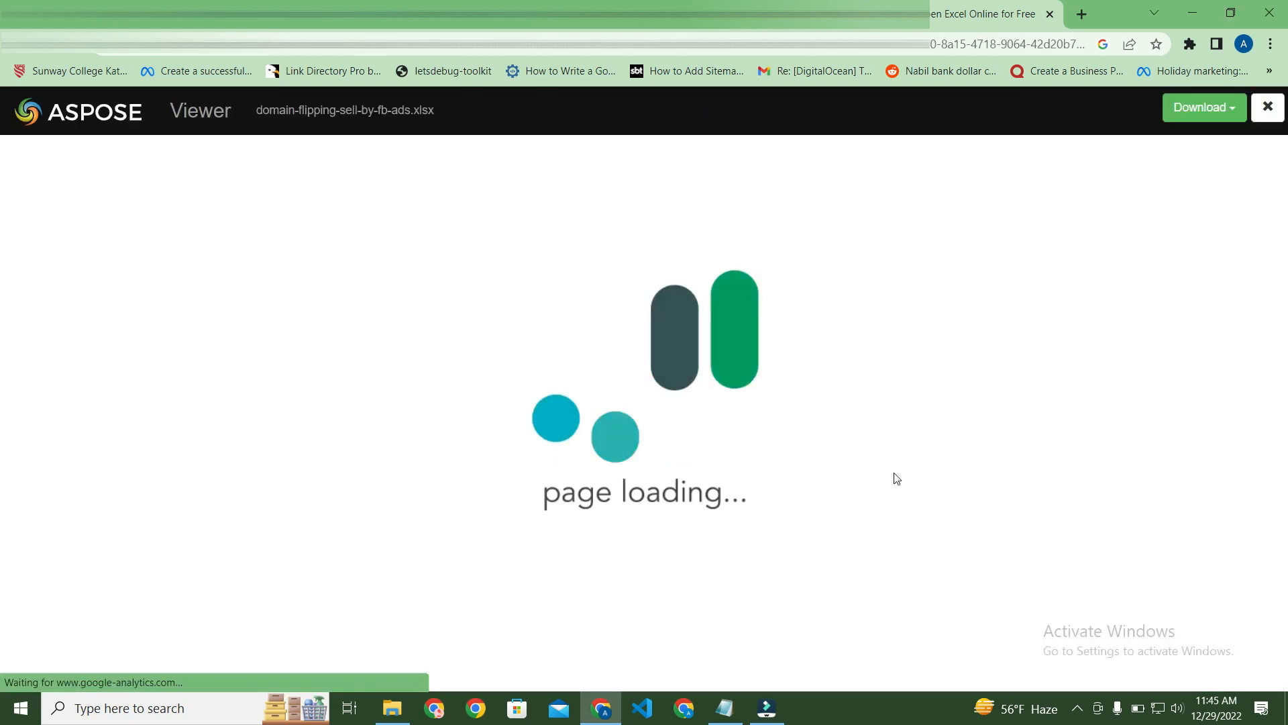
Examine the campaign name, ads, objective, delivery and results columns of the exported report at a readable zoom.
{"action": "left_click", "coordinate": [664, 418]}
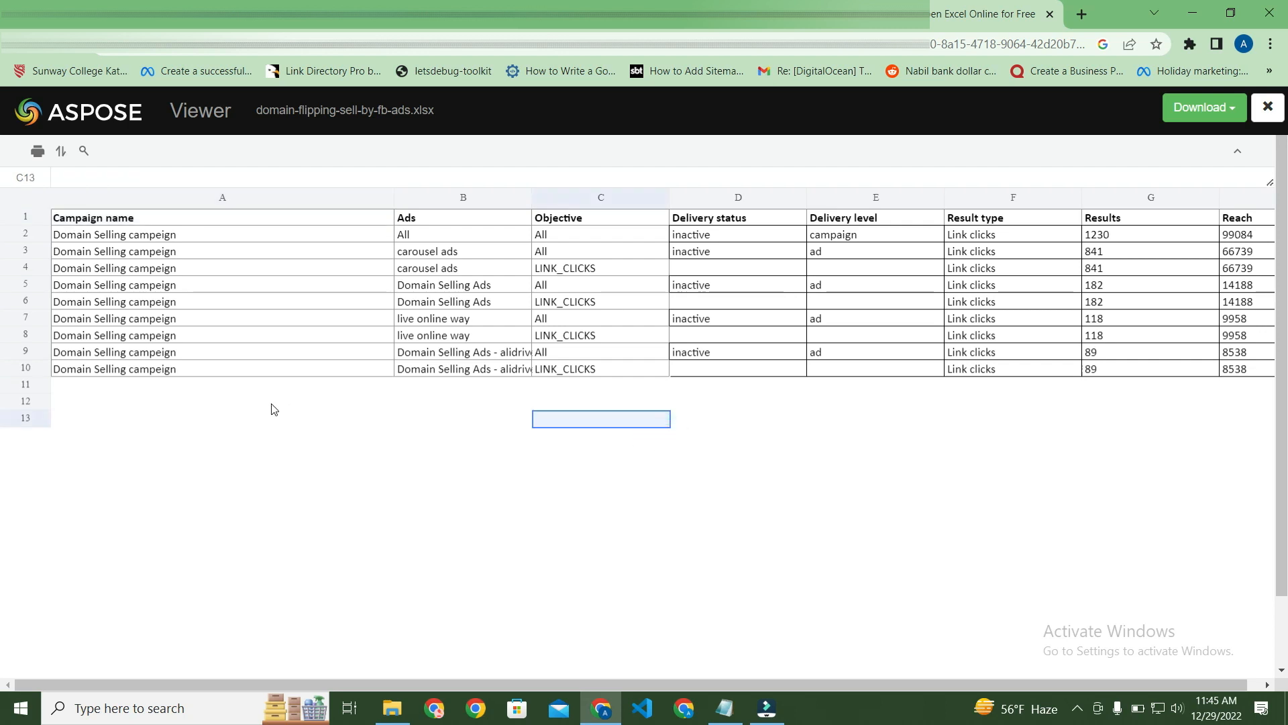
{"action": "left_click", "coordinate": [342, 414]}
{"action": "left_click_drag", "start_coordinate": [467, 682], "coordinate": [603, 683]}
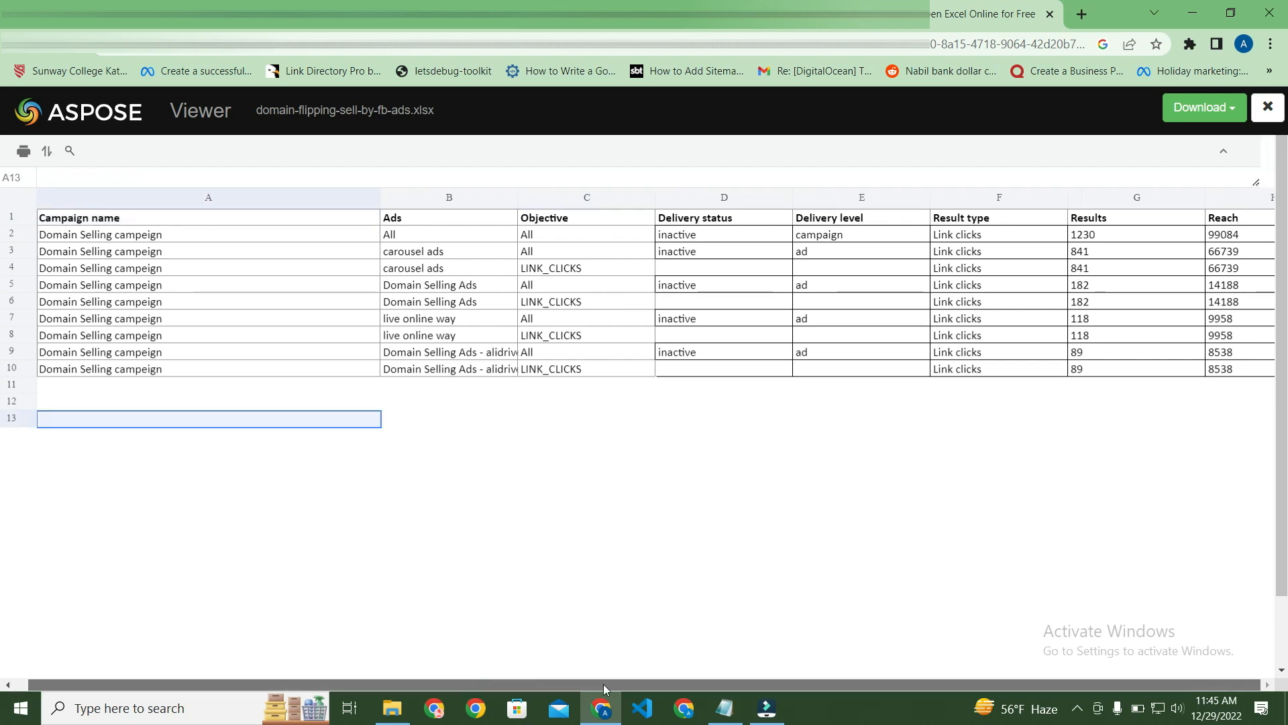
{"action": "scroll", "coordinate": [903, 665], "scroll_direction": "down", "scroll_amount": 1}
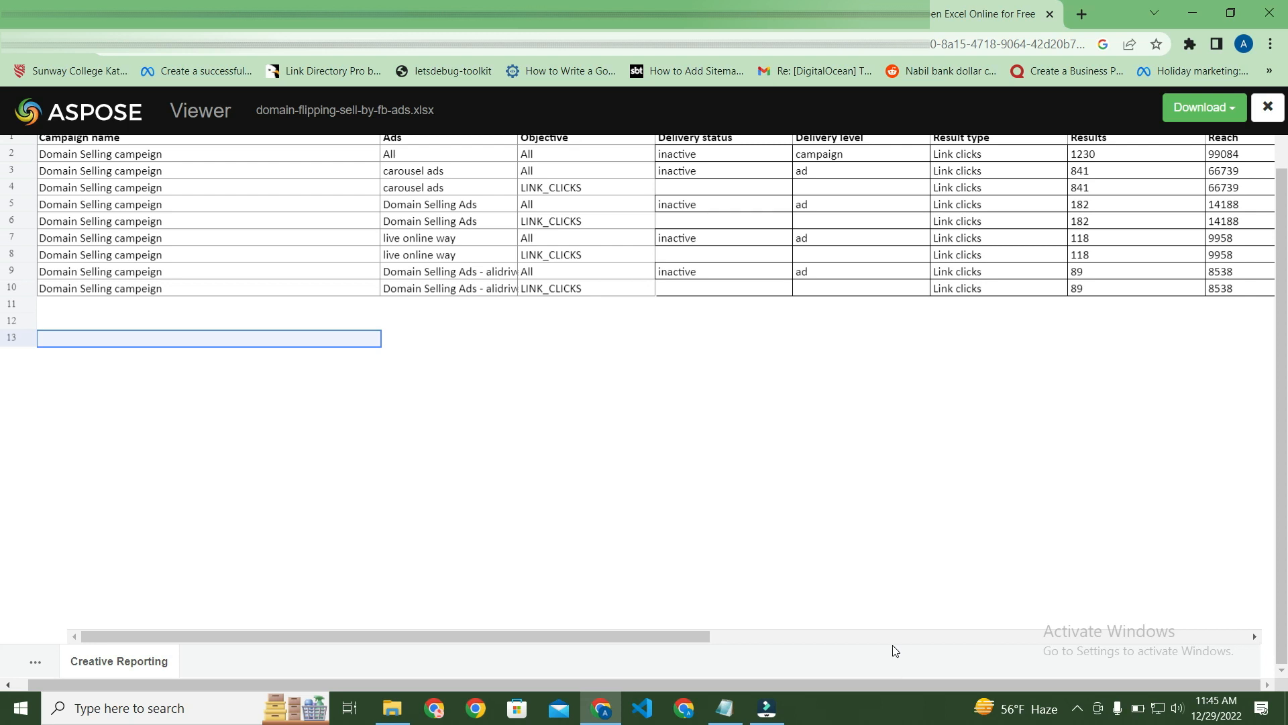
{"action": "key", "text": "ctrl+minus"}
{"action": "key", "text": "ctrl+plus"}
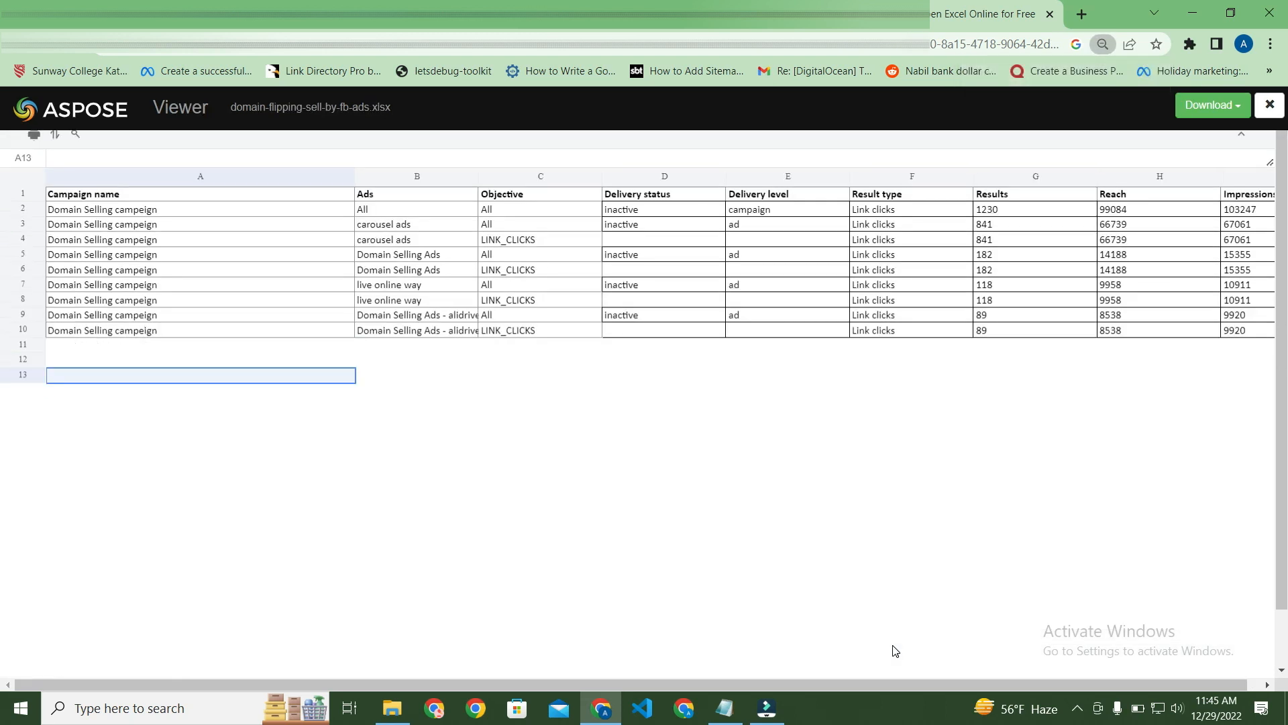
{"action": "key", "text": "ctrl+plus"}
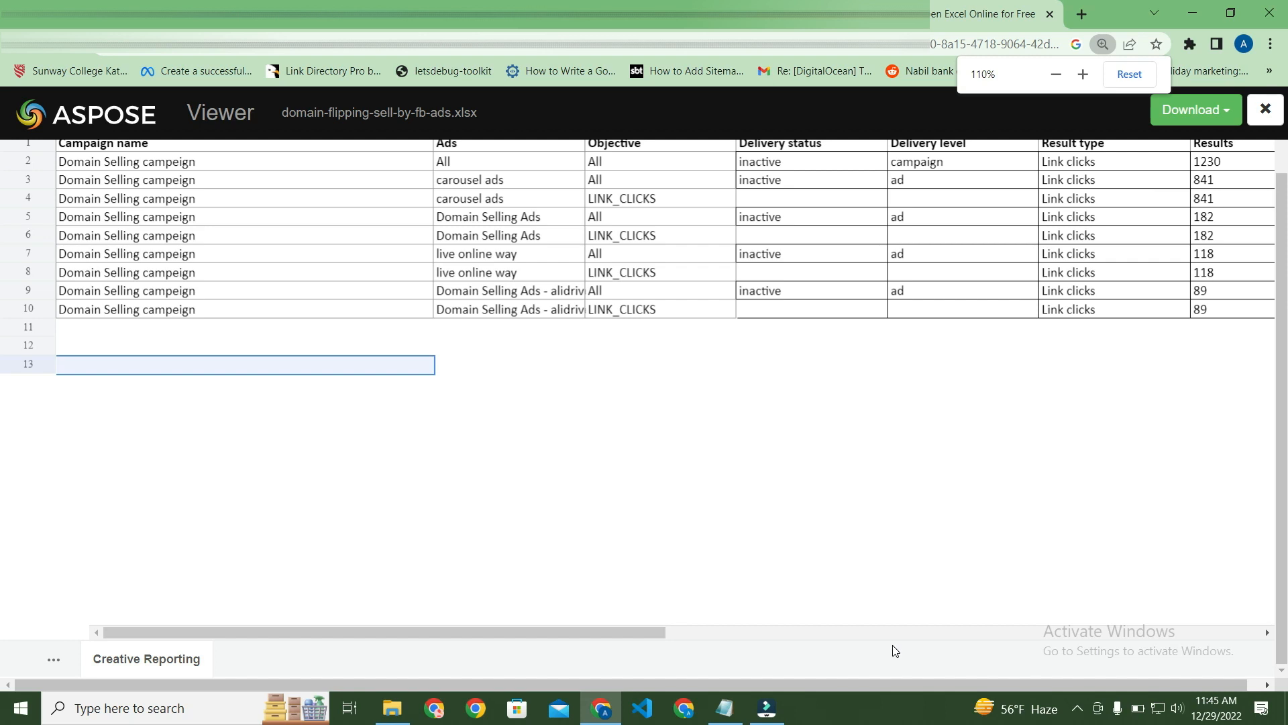
{"action": "key", "text": "ctrl+minus"}
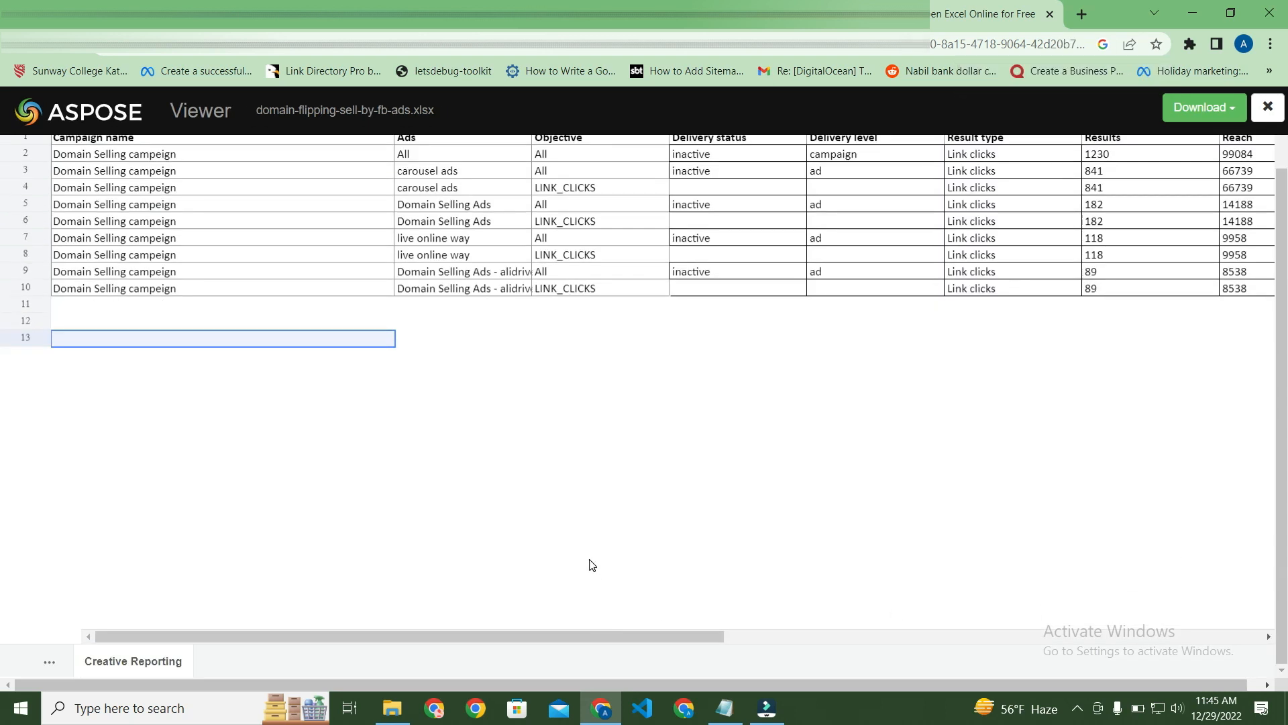
Examine the report's impressions, cost, amount spent and reporting date columns, select the campaign's total amount spent, and return to the first columns.
{"action": "left_click_drag", "start_coordinate": [585, 632], "coordinate": [1027, 620]}
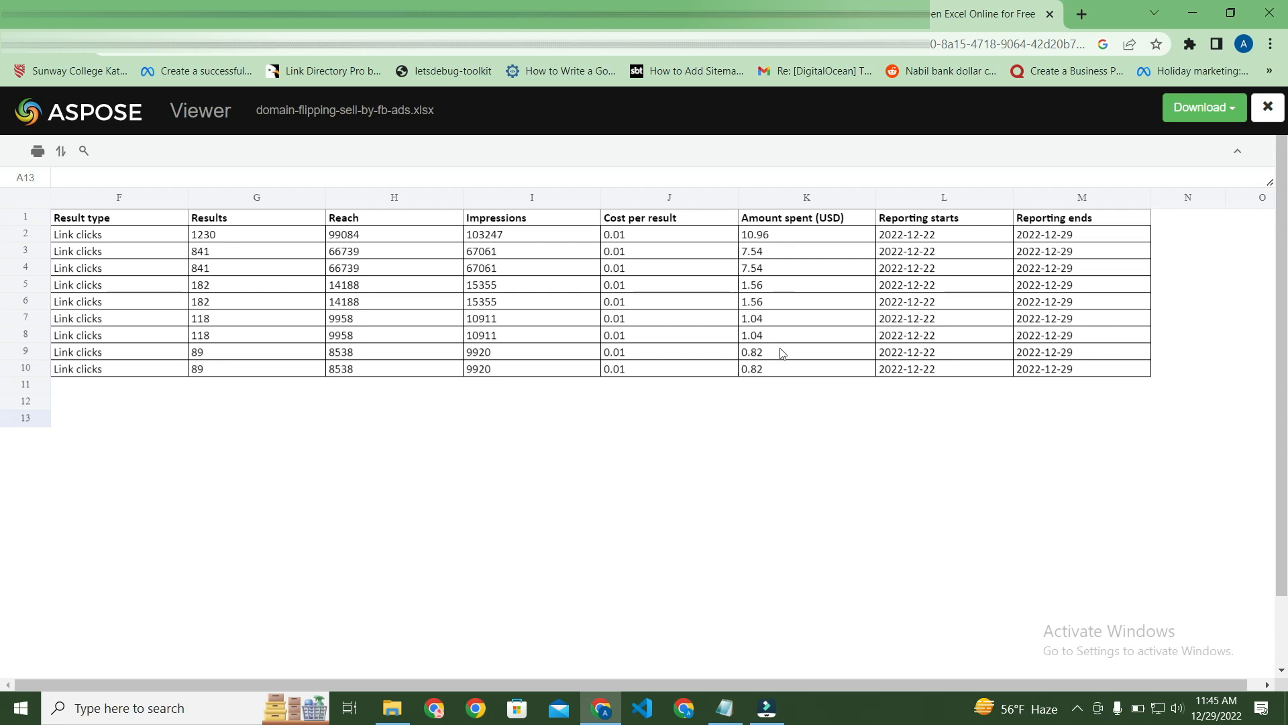
{"action": "left_click", "coordinate": [778, 235]}
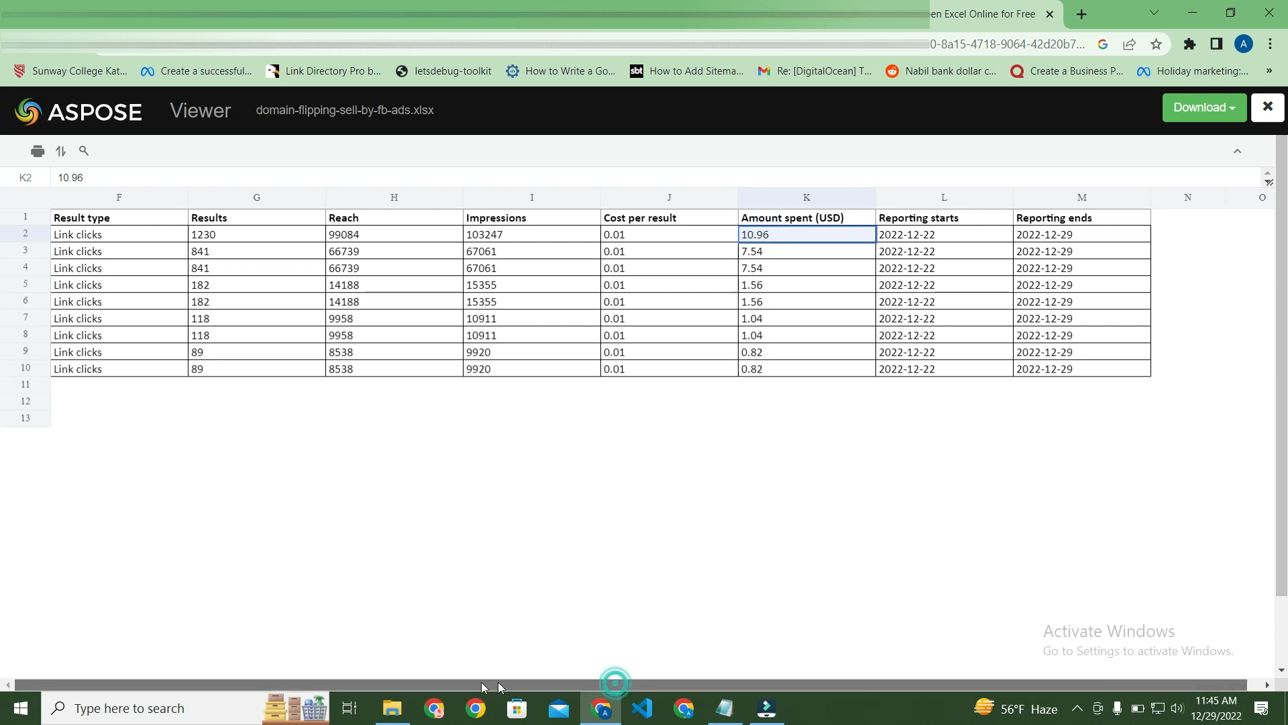
{"action": "scroll", "coordinate": [328, 603], "scroll_direction": "down", "scroll_amount": 2}
{"action": "left_click_drag", "start_coordinate": [623, 630], "coordinate": [155, 621]}
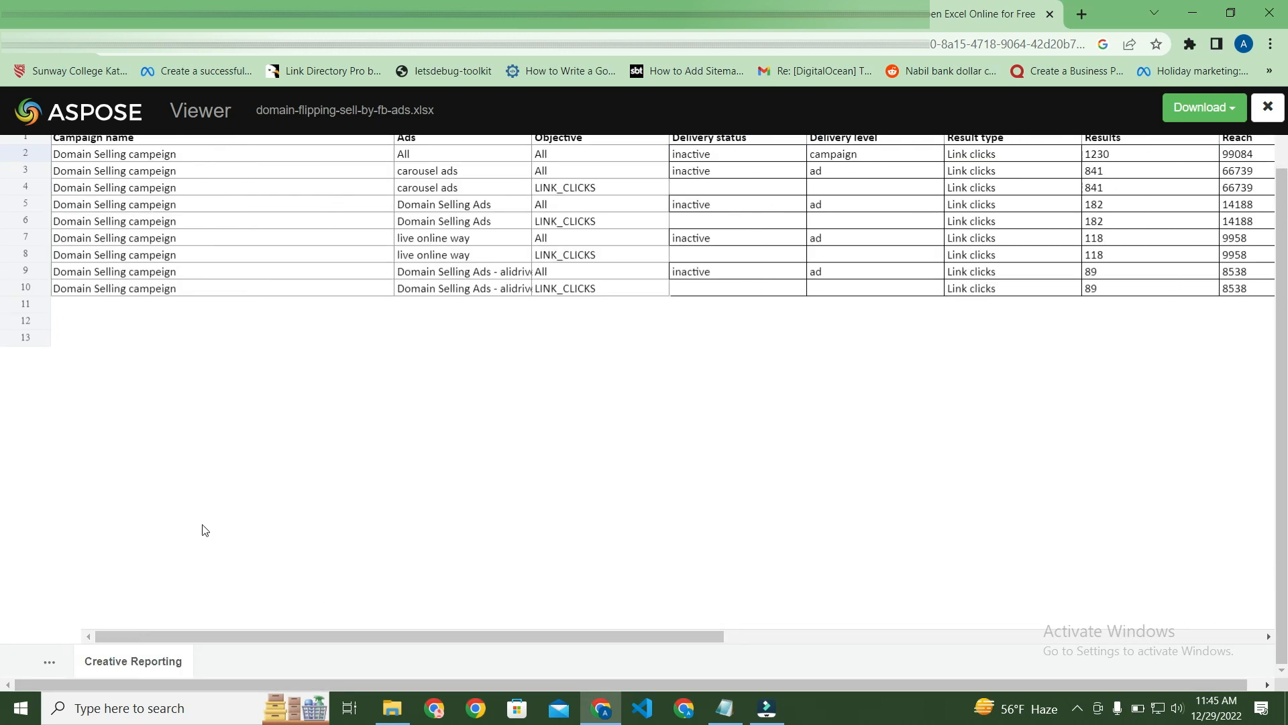
{"action": "scroll", "coordinate": [201, 526], "scroll_direction": "up", "scroll_amount": 2}
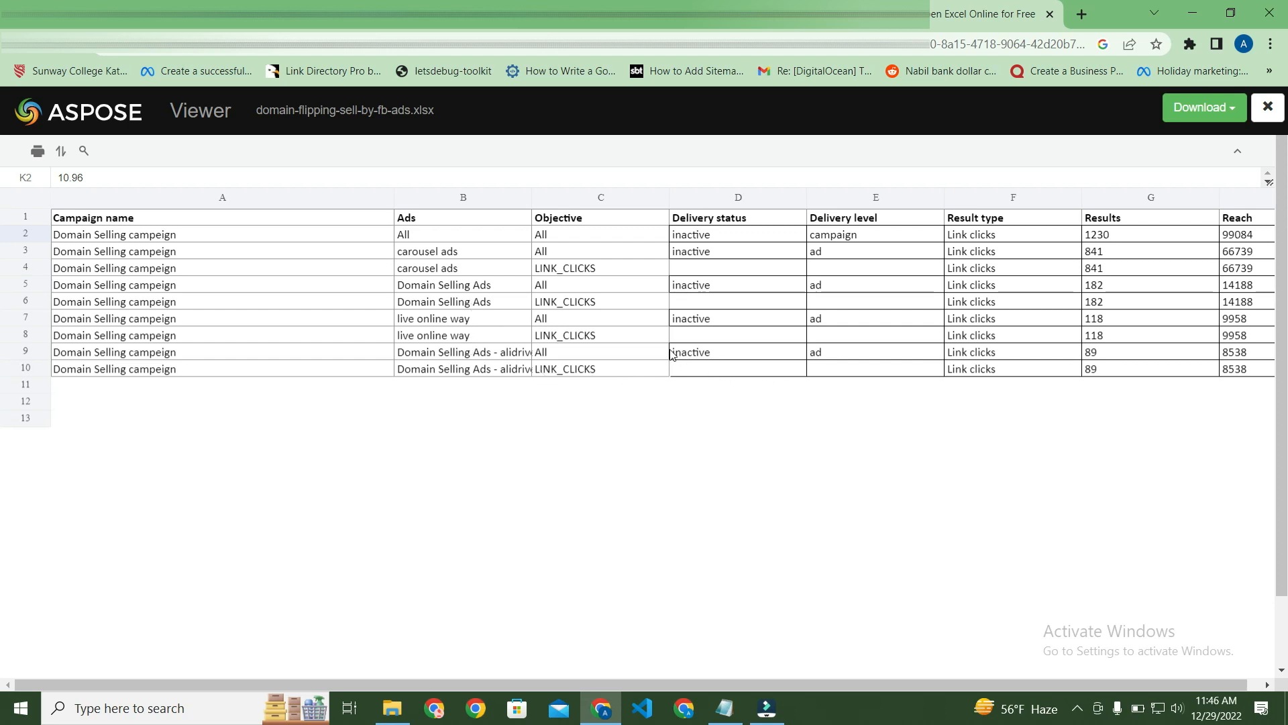
Switch to Meta Ads Manager and look over the export, custom report and share link options for campaign reports.
{"action": "left_click", "coordinate": [530, 13]}
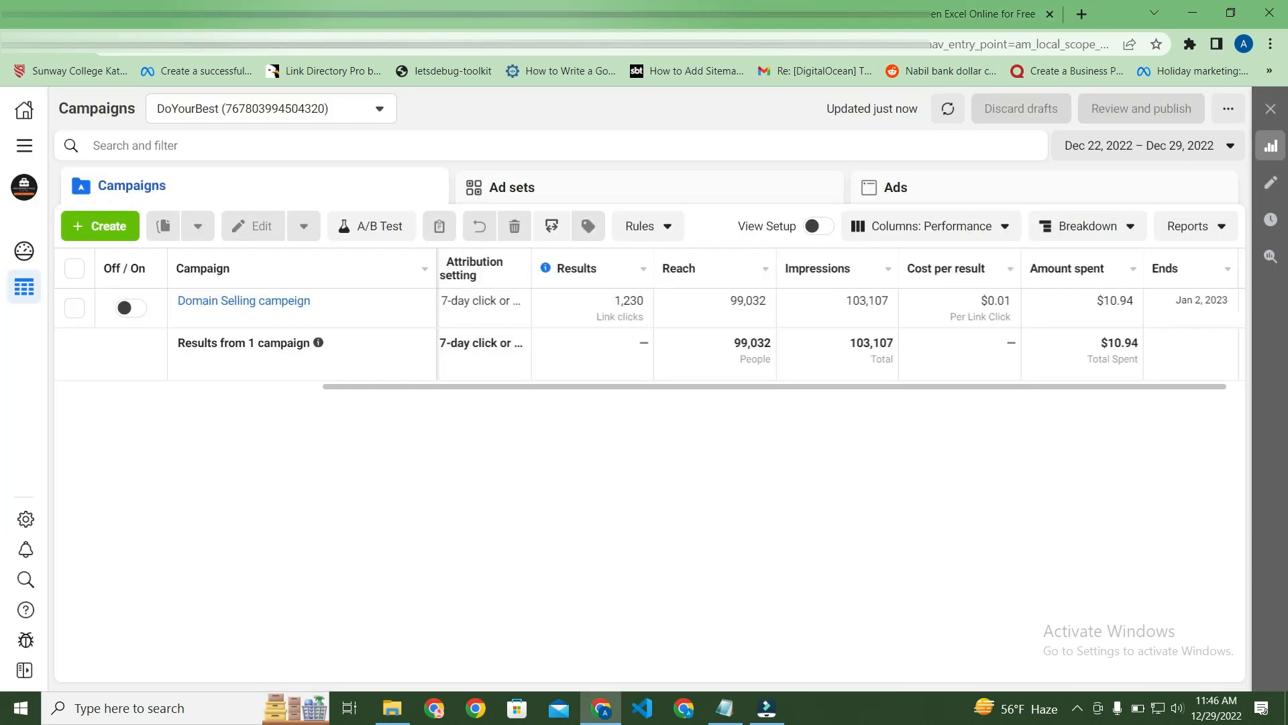
{"action": "left_click", "coordinate": [1200, 231]}
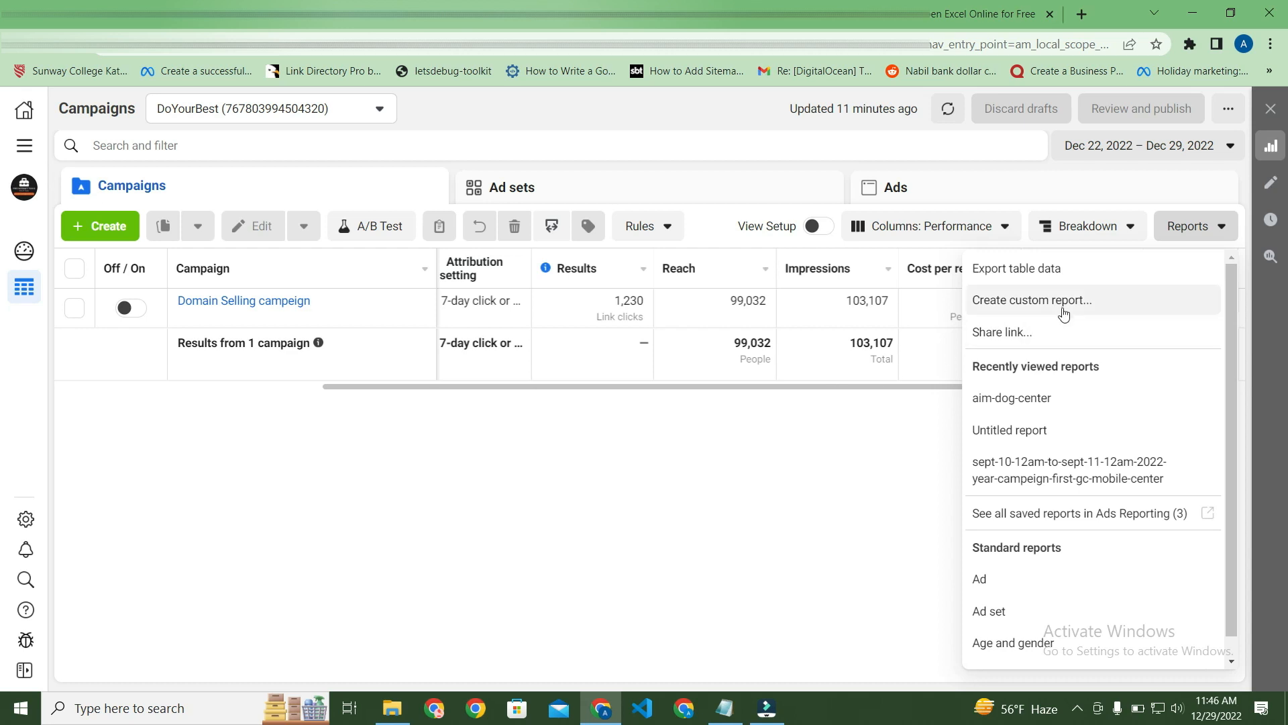
{"action": "left_click", "coordinate": [871, 452]}
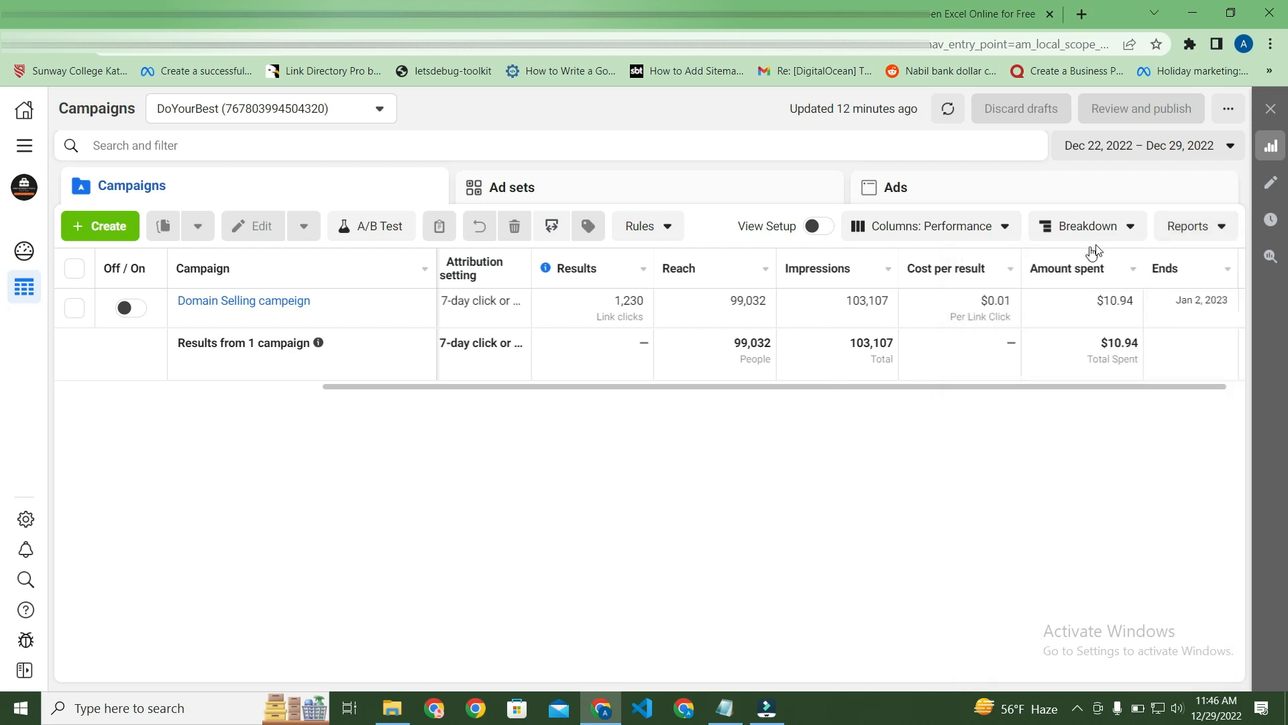
{"action": "left_click", "coordinate": [1217, 226]}
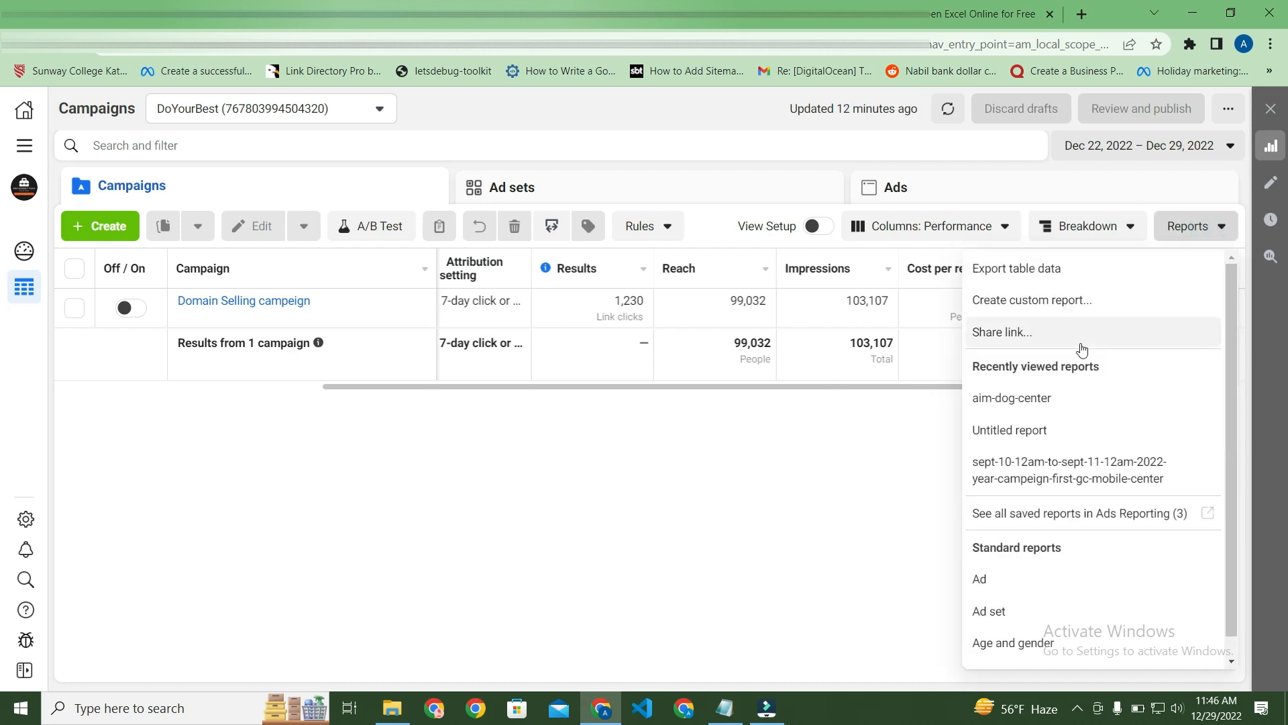
{"action": "left_click", "coordinate": [805, 496]}
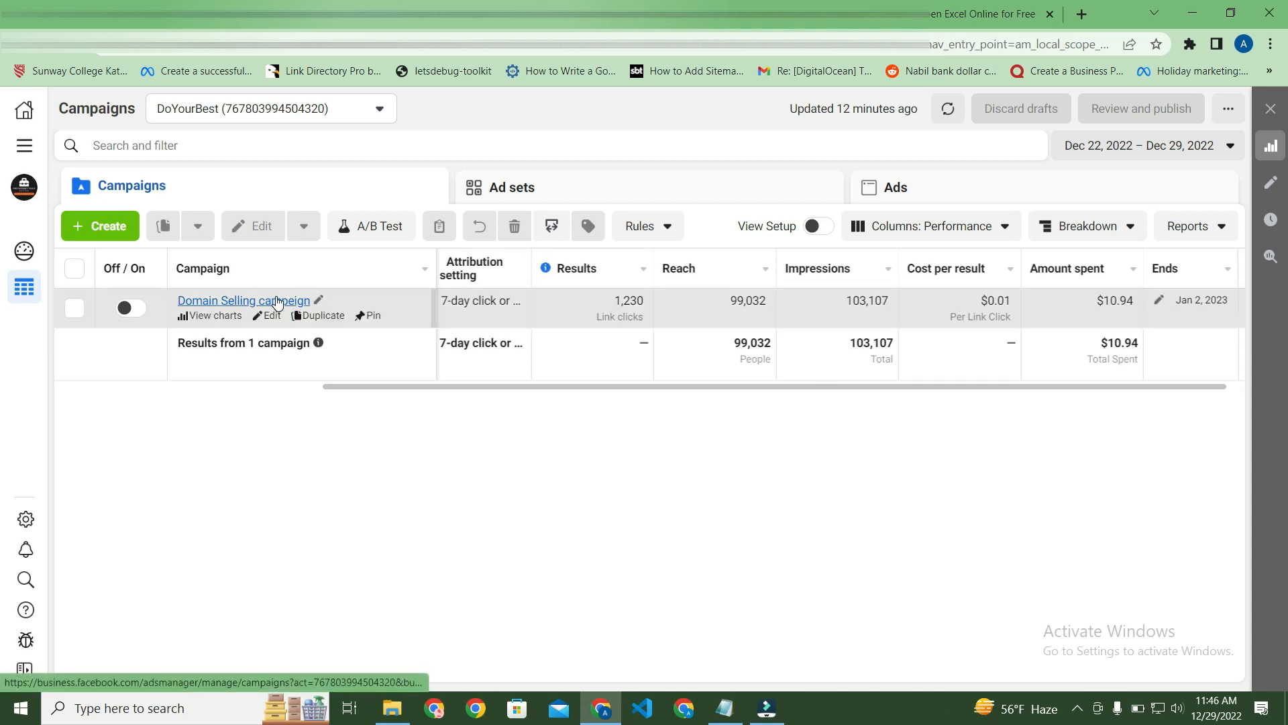
Switch to Notepad and highlight the link clicks, total cost and cost per result lines in the campaign notes.
{"action": "left_click", "coordinate": [726, 706]}
{"action": "left_click_drag", "start_coordinate": [440, 356], "coordinate": [146, 288]}
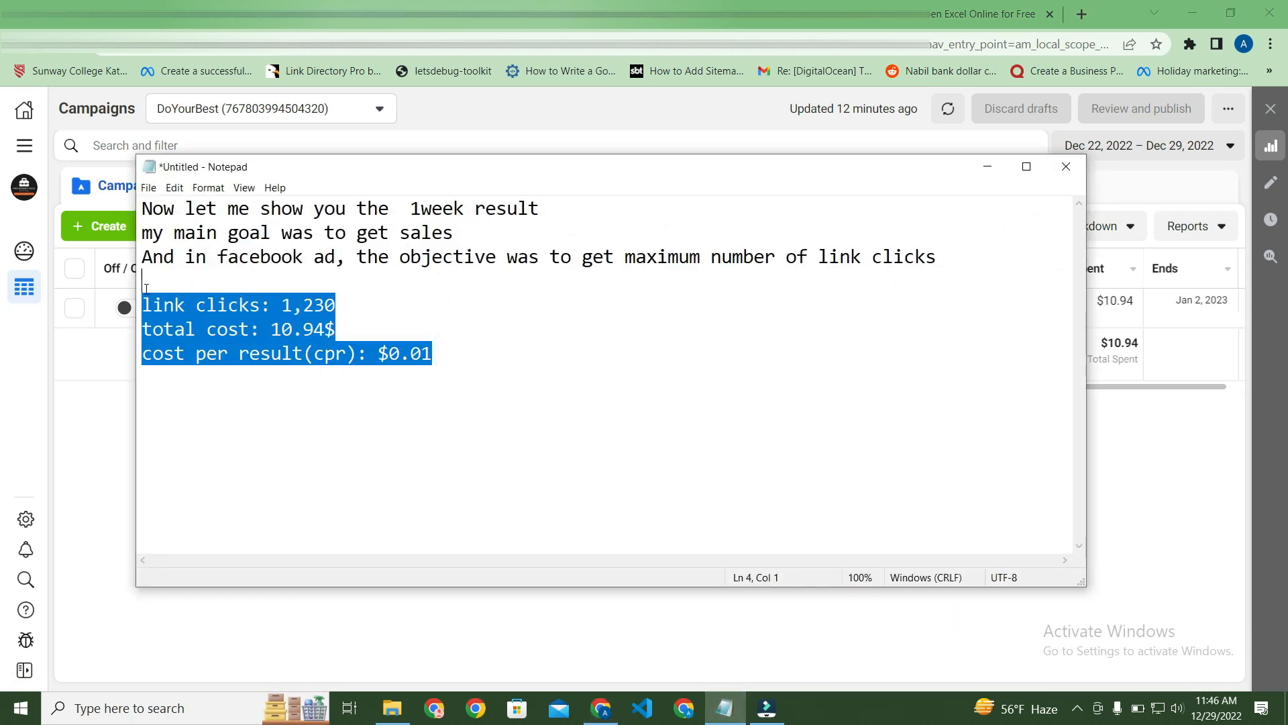
{"action": "left_click", "coordinate": [414, 311]}
Switch to Gmail, read the ad results in the latest Meta for Business email about last month's ads, and return to the inbox.
{"action": "left_click", "coordinate": [376, 13]}
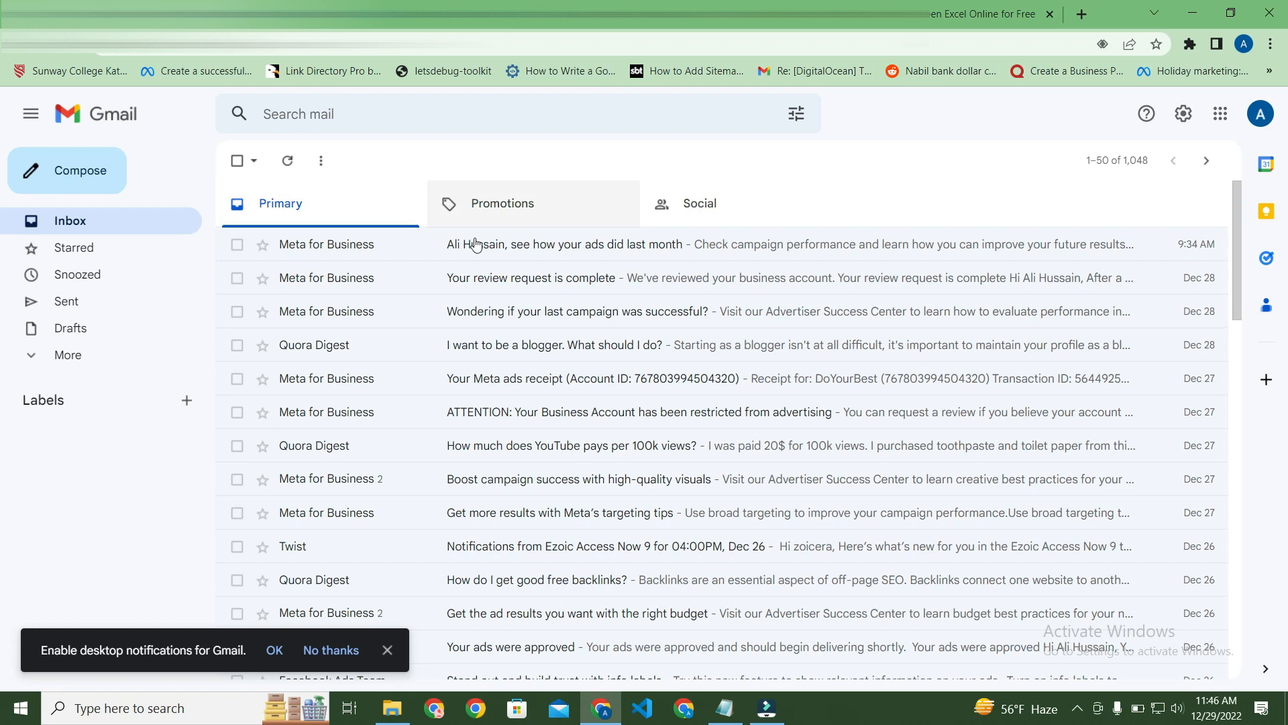
{"action": "left_click", "coordinate": [707, 256]}
{"action": "scroll", "coordinate": [785, 370], "scroll_direction": "down", "scroll_amount": 3}
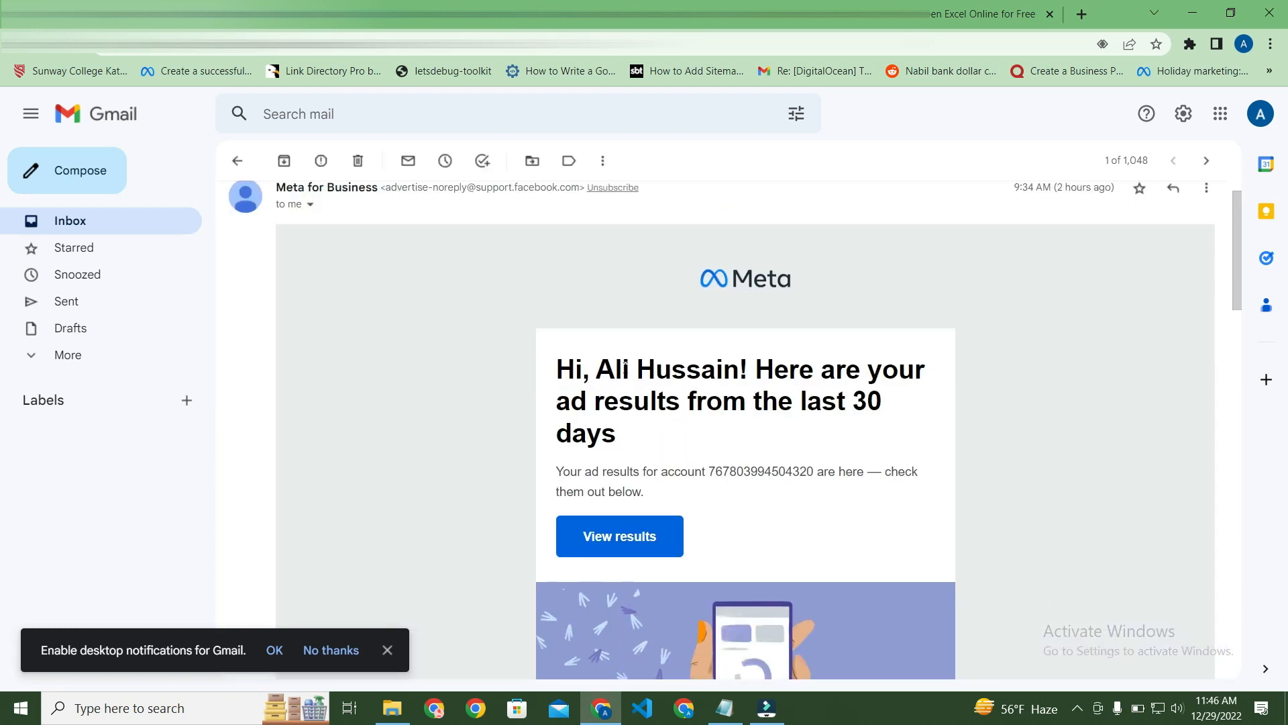
{"action": "scroll", "coordinate": [791, 379], "scroll_direction": "down", "scroll_amount": 3}
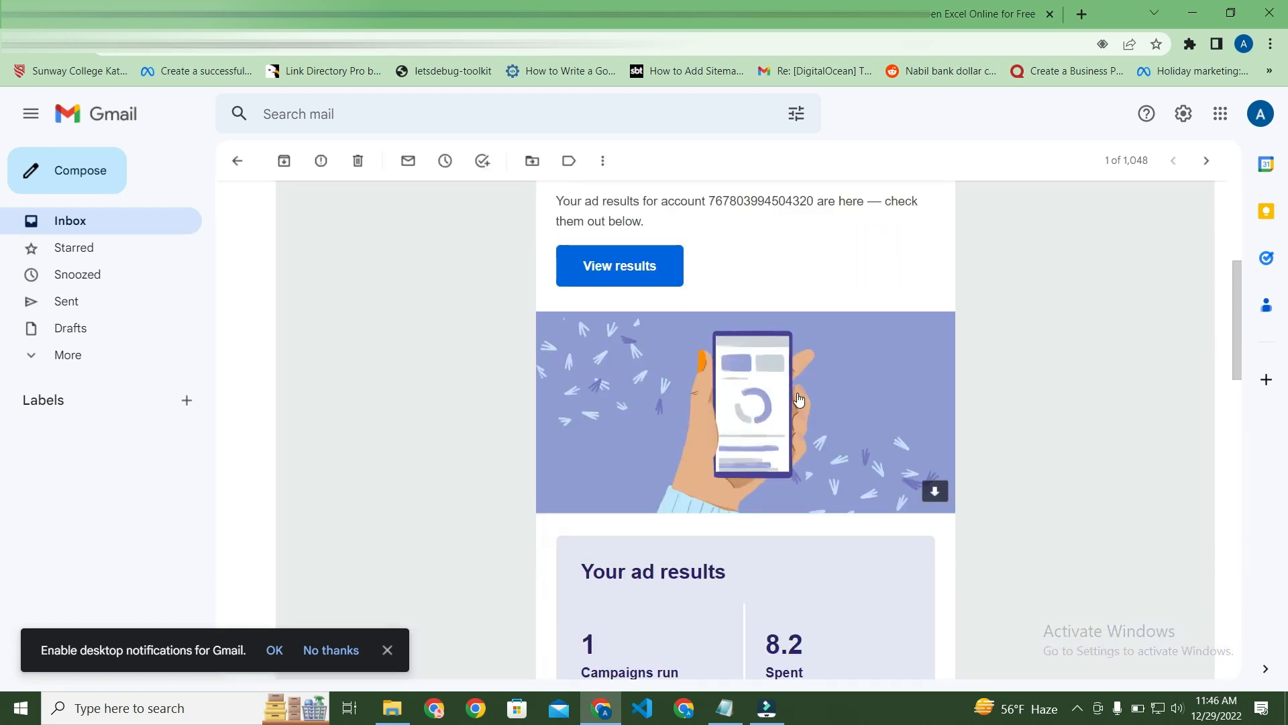
{"action": "scroll", "coordinate": [799, 400], "scroll_direction": "down", "scroll_amount": 4}
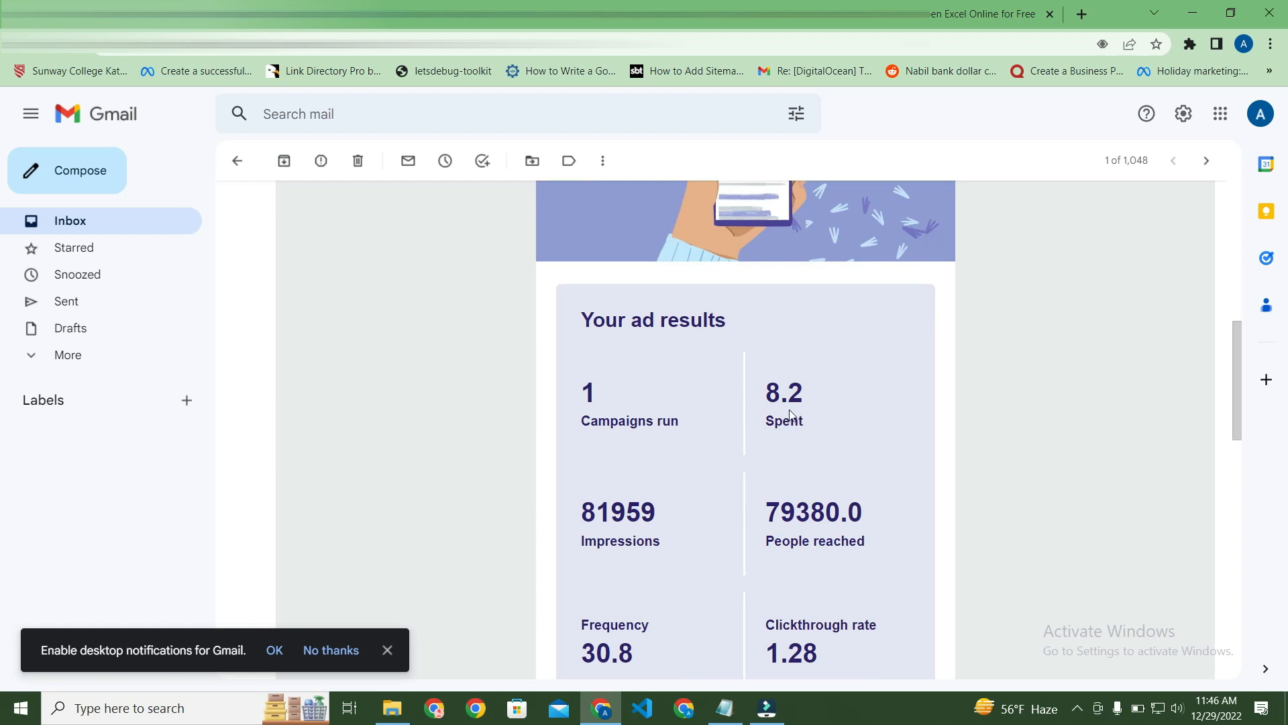
{"action": "left_click_drag", "start_coordinate": [782, 392], "coordinate": [811, 415]}
{"action": "left_click", "coordinate": [744, 454]}
{"action": "scroll", "coordinate": [738, 459], "scroll_direction": "down", "scroll_amount": 2}
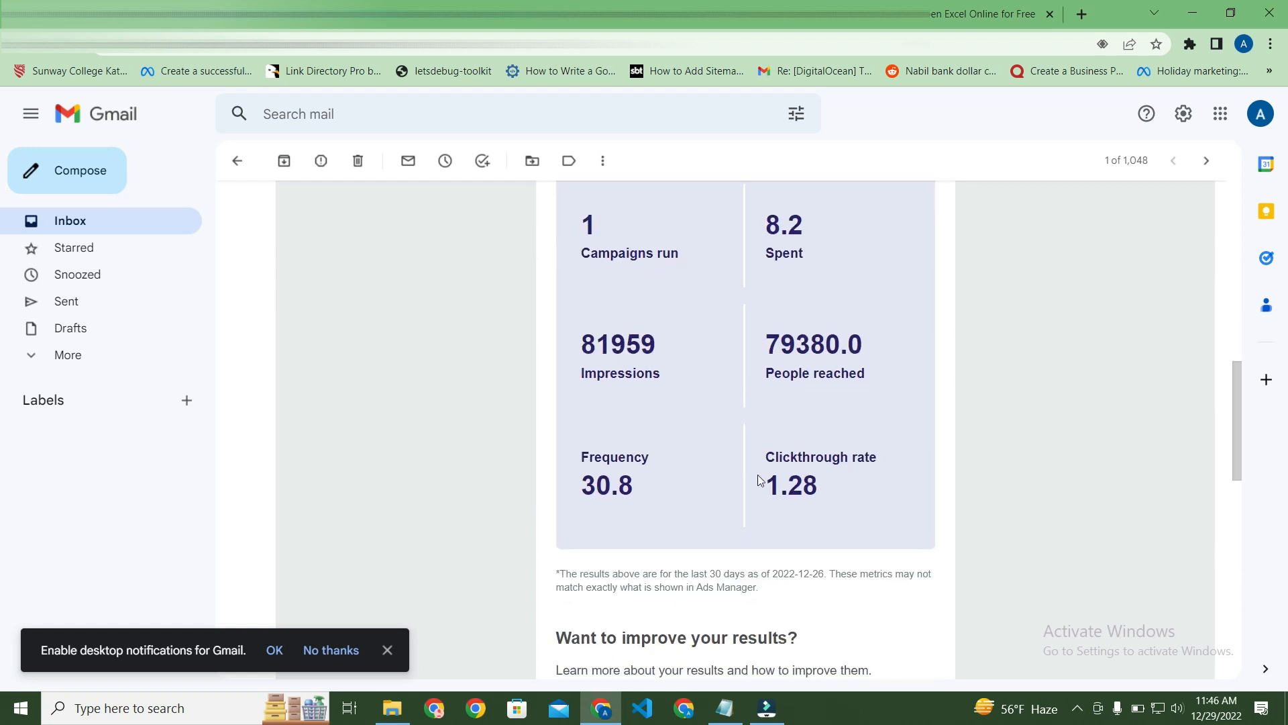
{"action": "scroll", "coordinate": [771, 474], "scroll_direction": "down", "scroll_amount": 8}
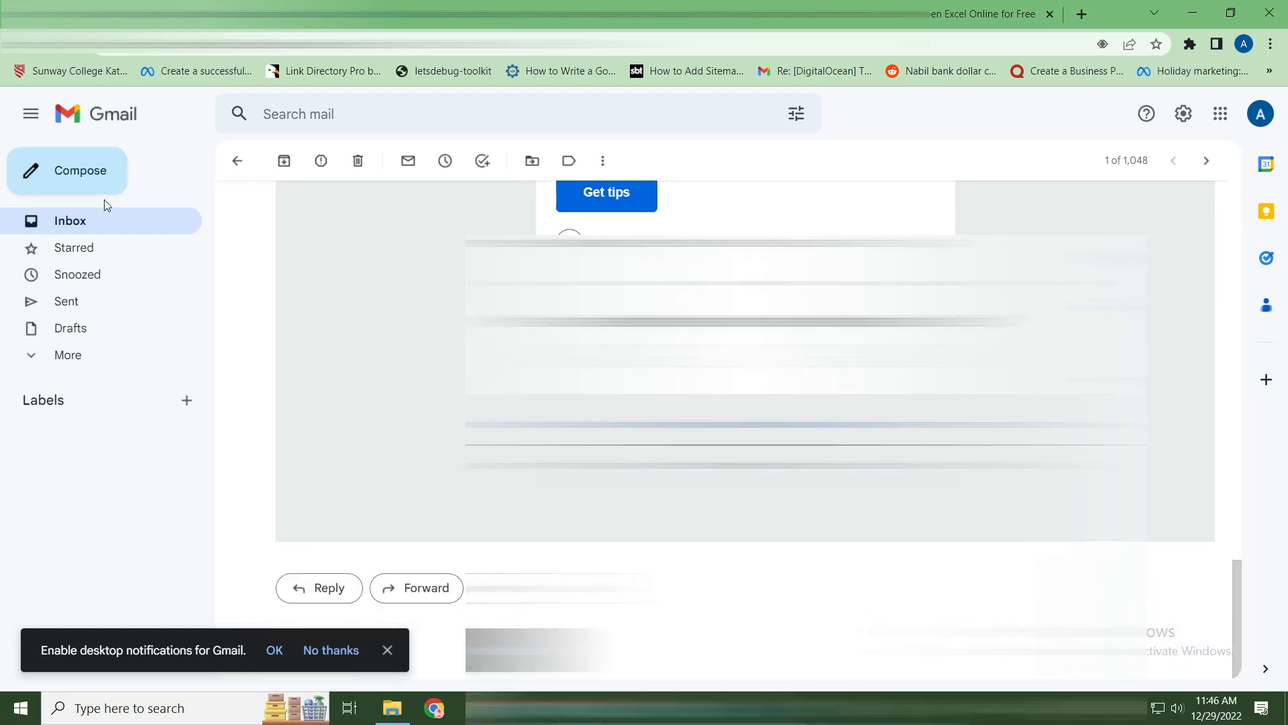
{"action": "left_click", "coordinate": [117, 232]}
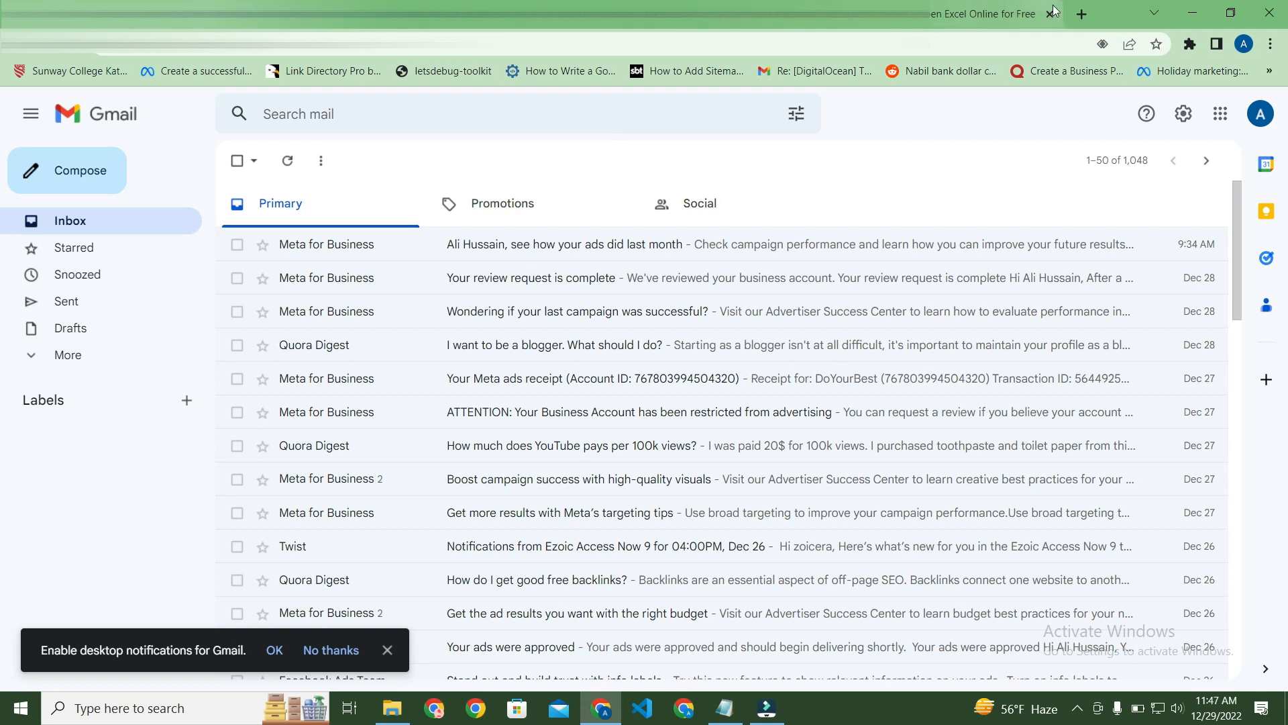
Open the alirunads.com domain selling page in a new browser tab.
{"action": "left_click", "coordinate": [1081, 14]}
{"action": "type", "text": "alirun"}
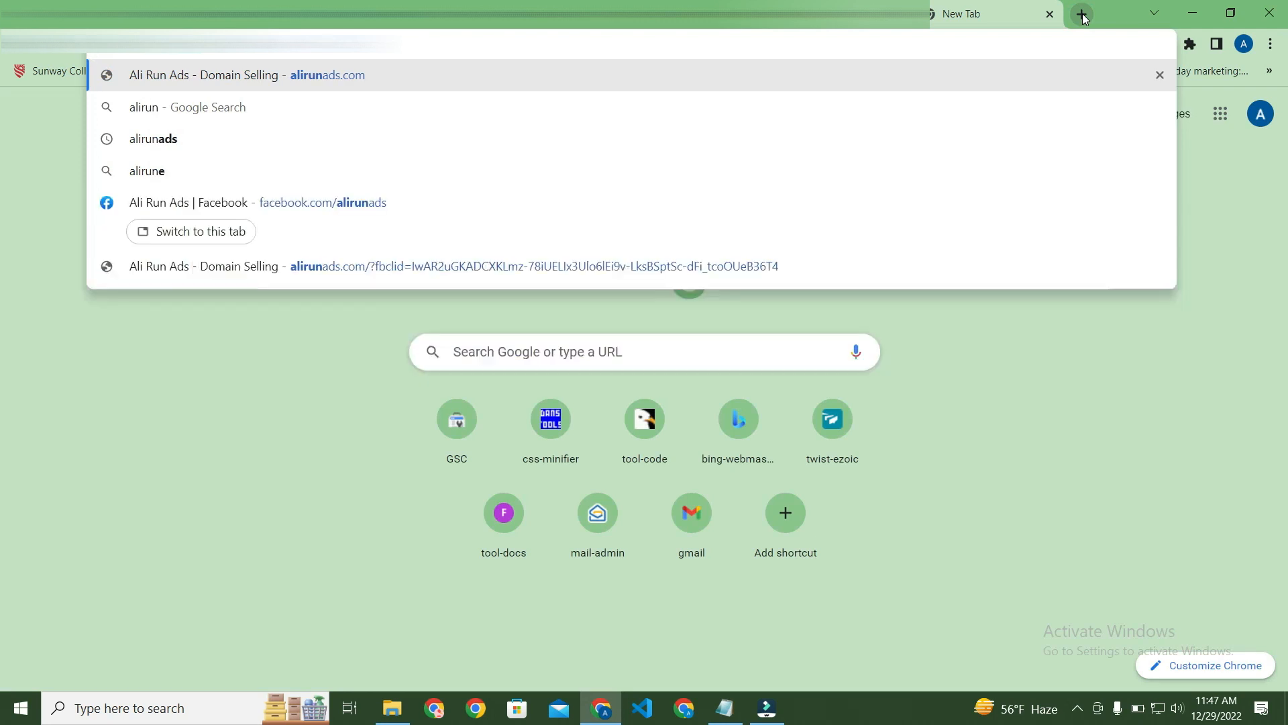
{"action": "key", "text": "Return"}
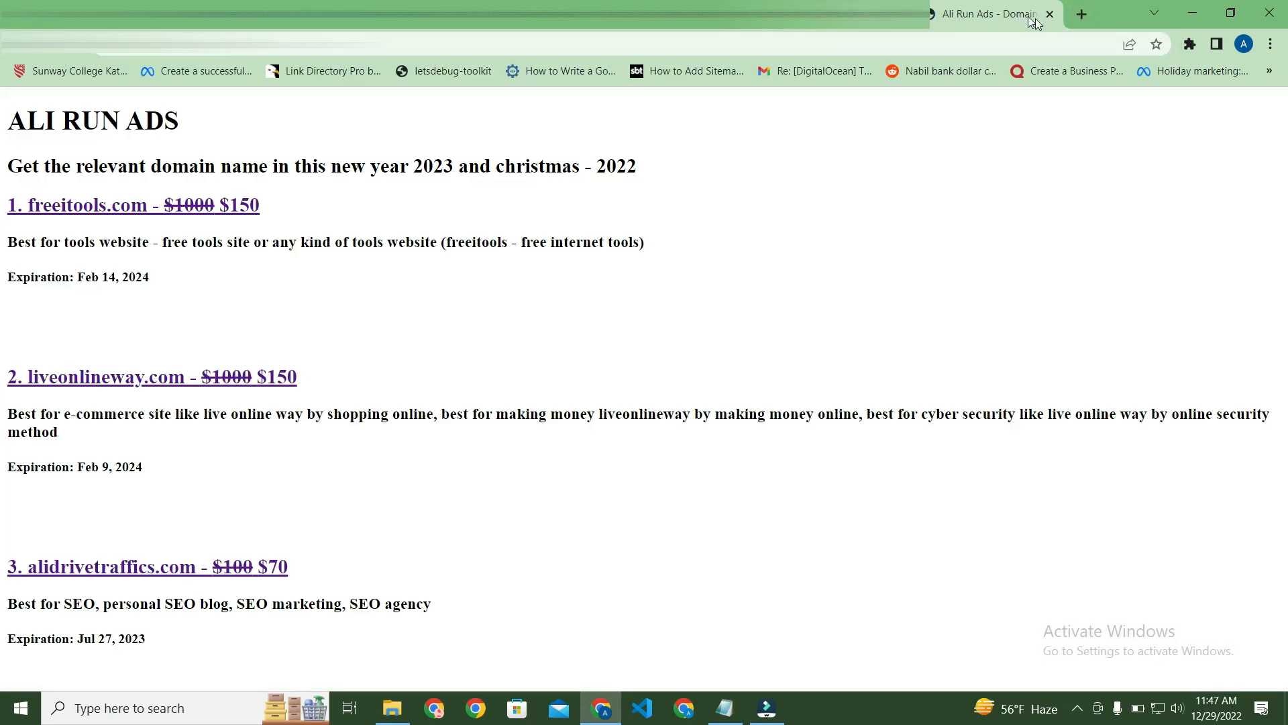